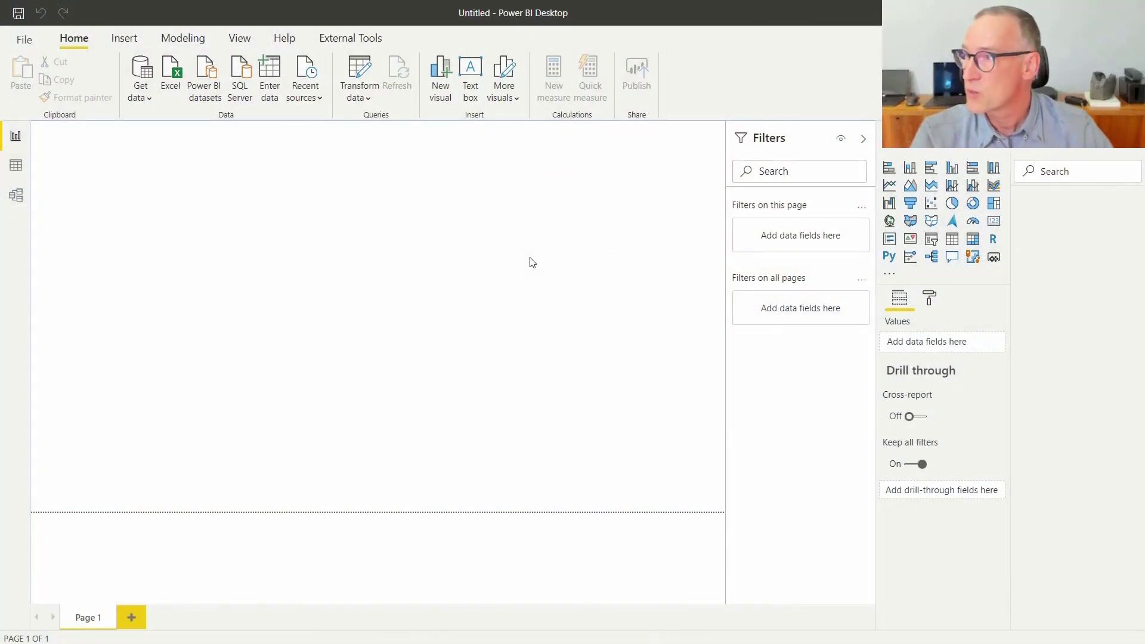
Step: Open the VertiPaq vs DirectQuery report with its DirectQuery Brand by Calendar Year matrix
{"action": "left_click", "coordinate": [242, 72]}
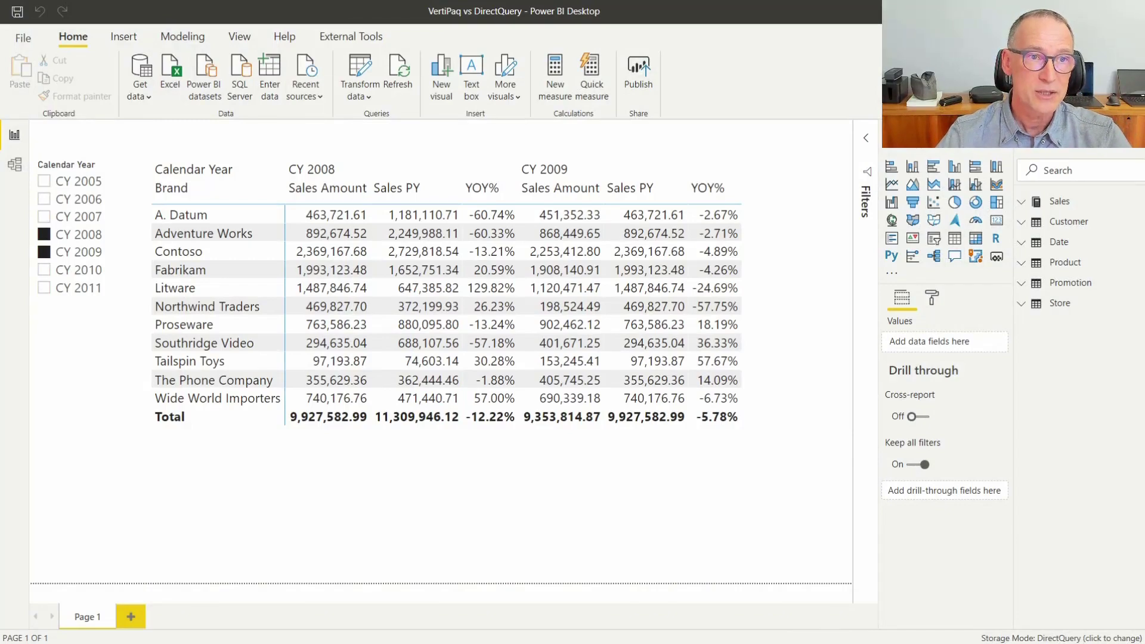
Step: Inspect the table relationships in Model view, then filter the Calendar Year slicer to CY 2008
{"action": "left_click", "coordinate": [14, 167]}
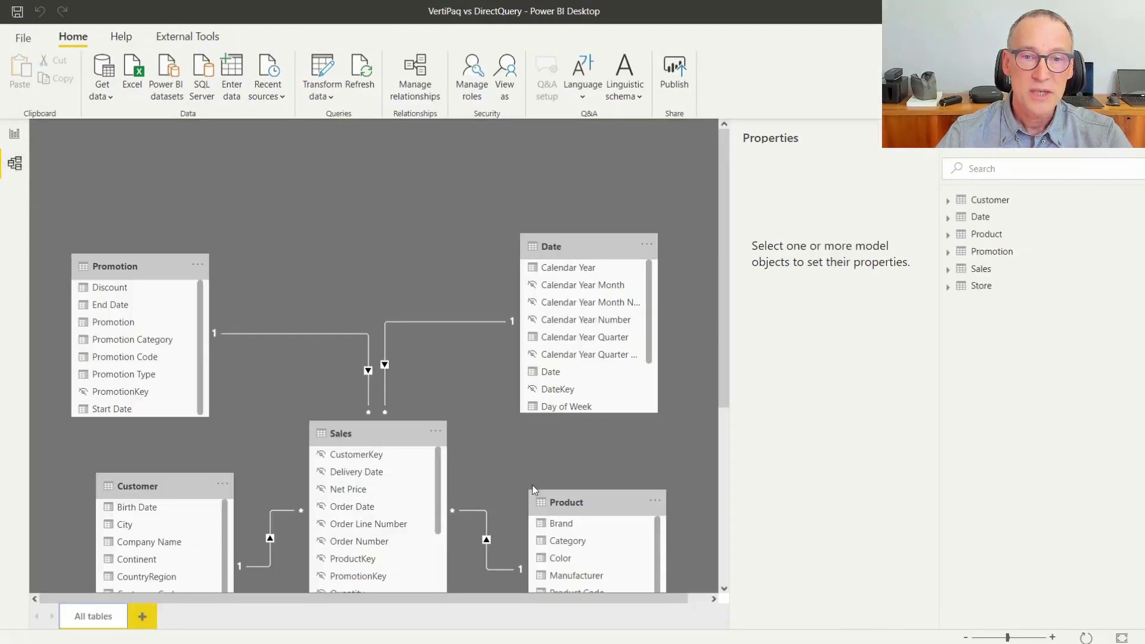
{"action": "scroll", "coordinate": [533, 489], "scroll_direction": "down", "scroll_amount": 3}
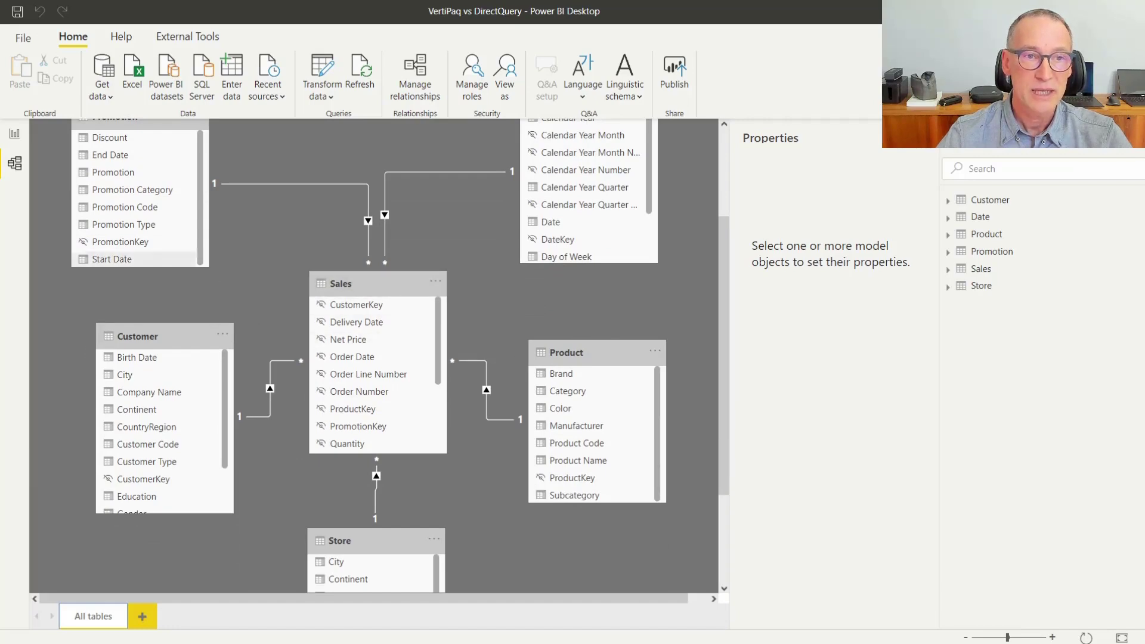
{"action": "left_click", "coordinate": [14, 136]}
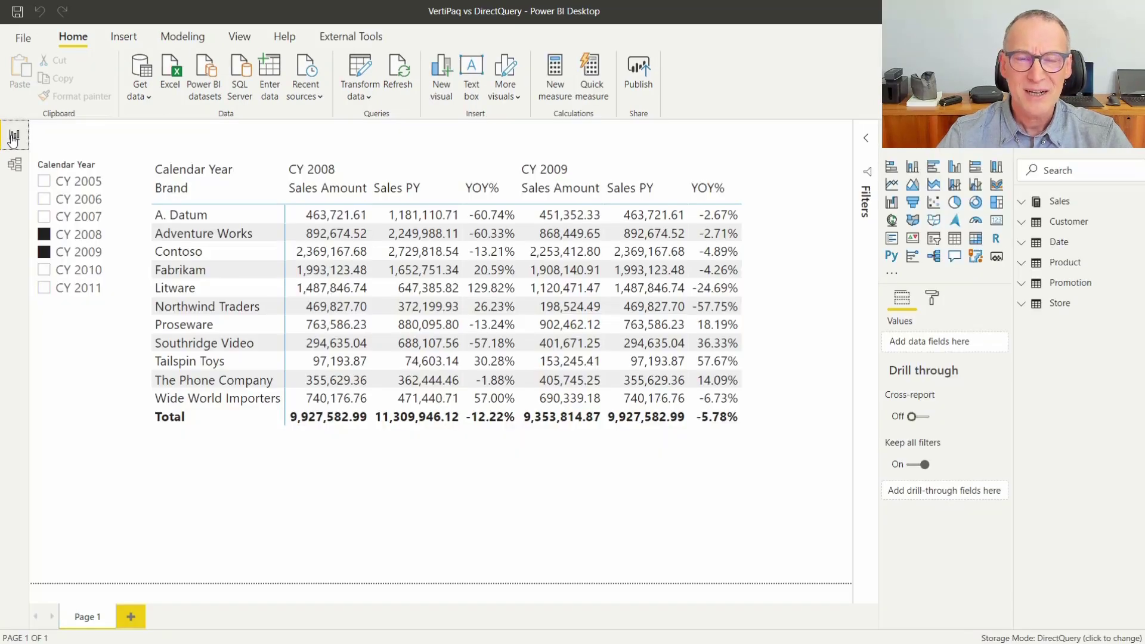
{"action": "left_click", "coordinate": [82, 225]}
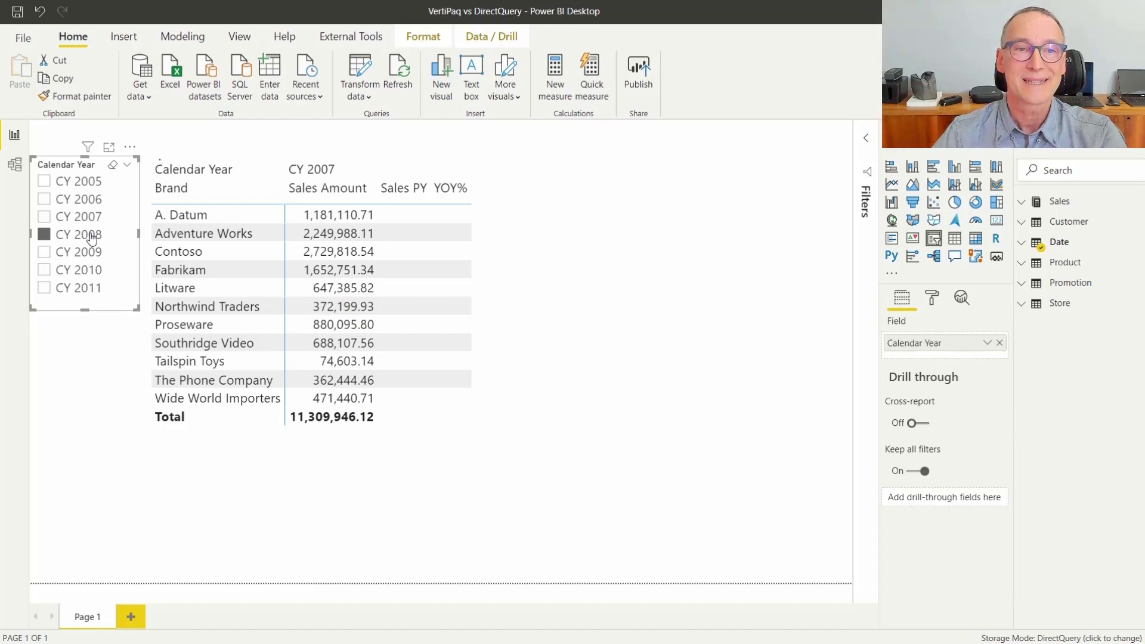
{"action": "left_click", "coordinate": [90, 238]}
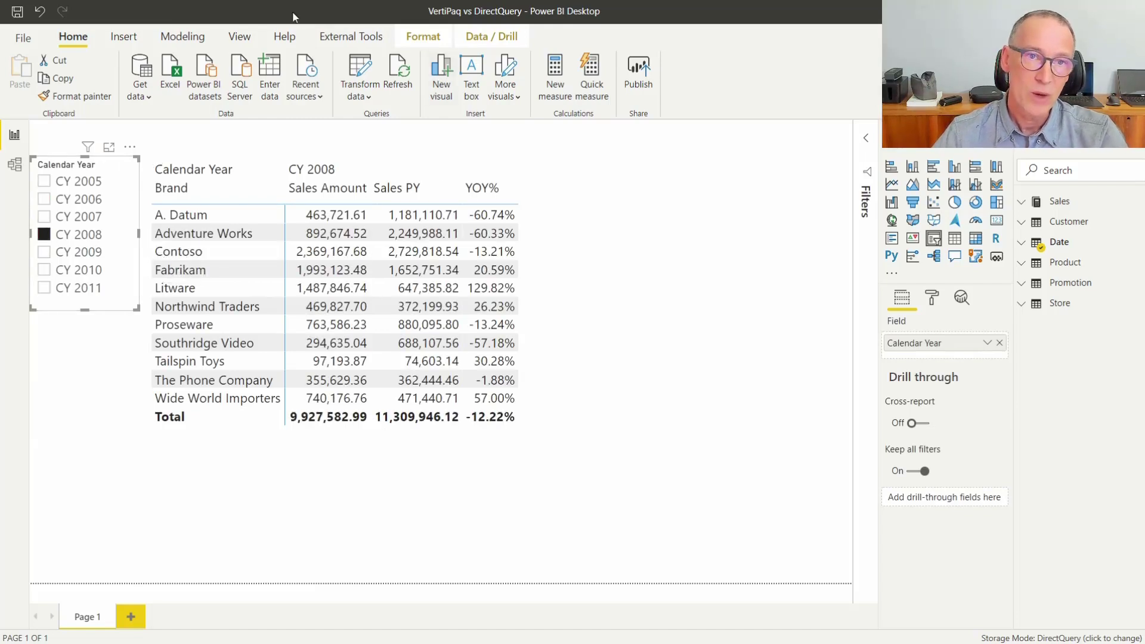
Step: Record a visual refresh in Performance analyzer, timing the matrix at about 6.3 seconds
{"action": "left_click", "coordinate": [239, 36]}
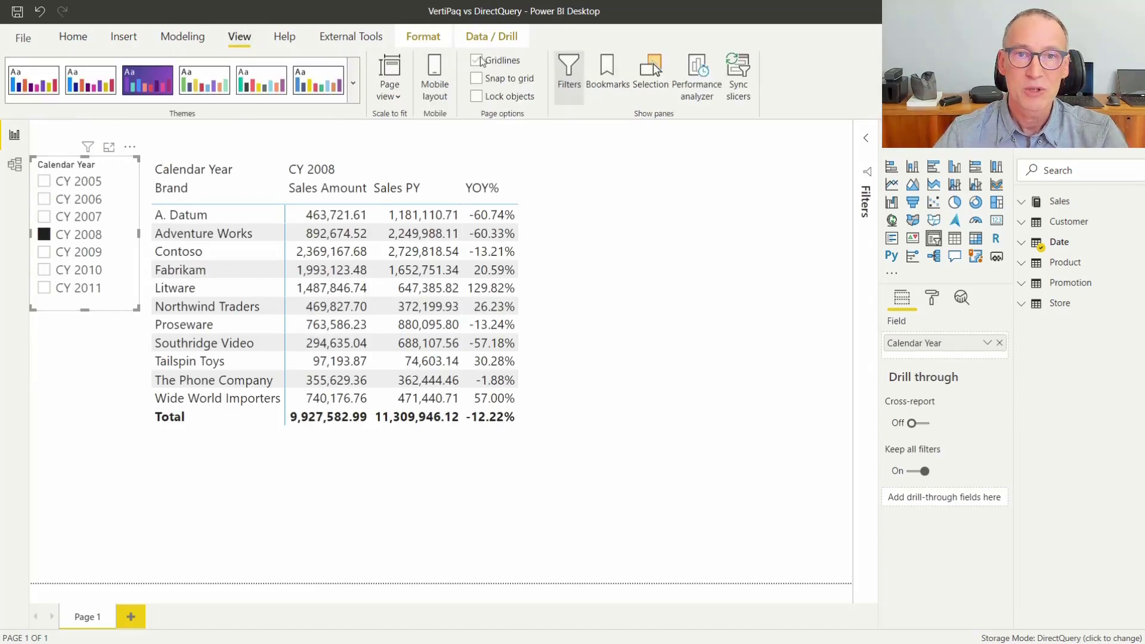
{"action": "left_click", "coordinate": [697, 79]}
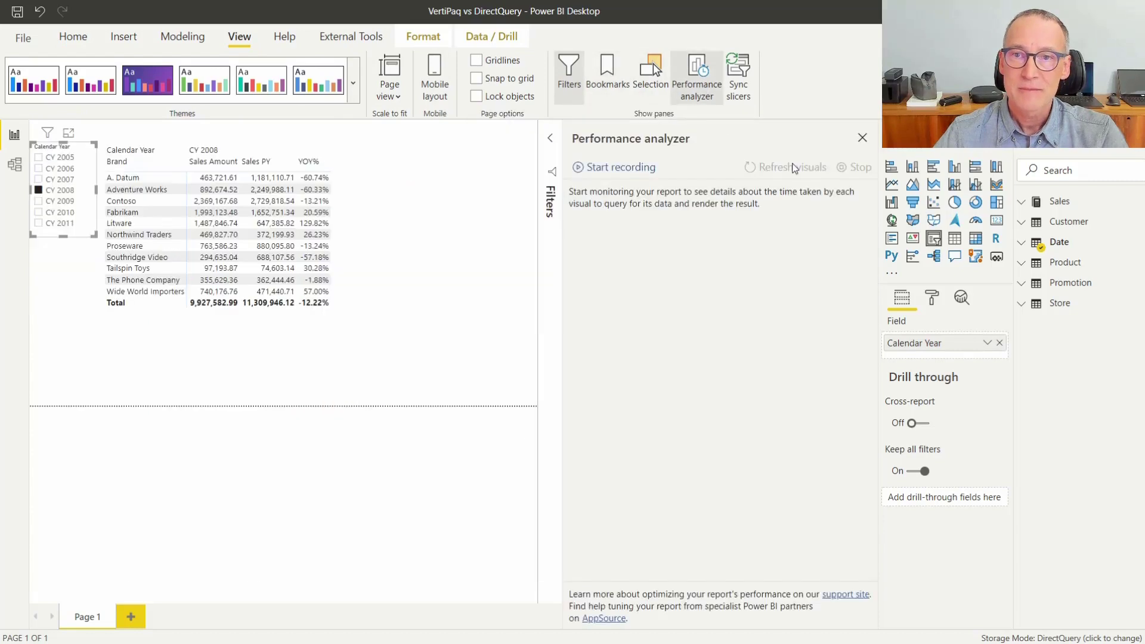
{"action": "left_click", "coordinate": [626, 169]}
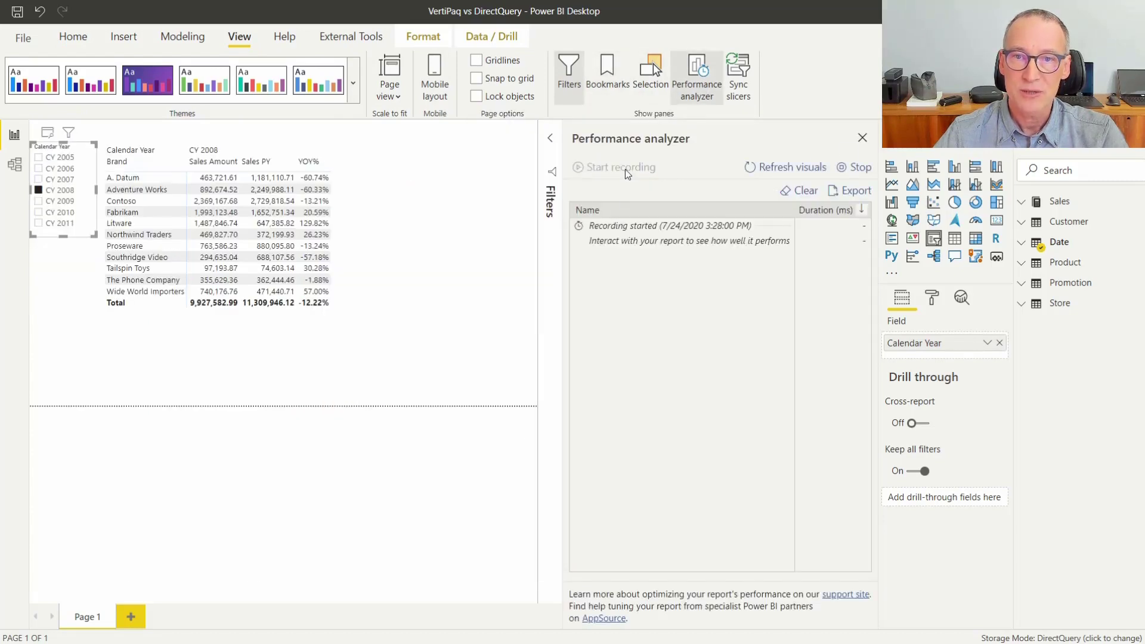
{"action": "left_click", "coordinate": [792, 169]}
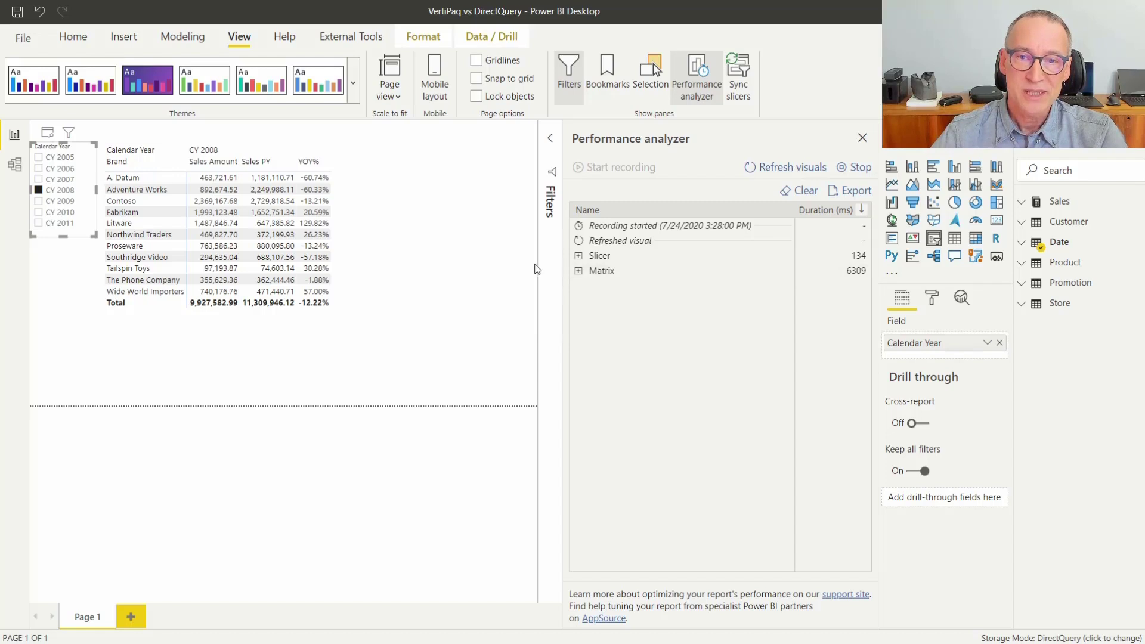
Step: Copy the Matrix visual's query and launch DAX Studio from External Tools
{"action": "left_click", "coordinate": [579, 272]}
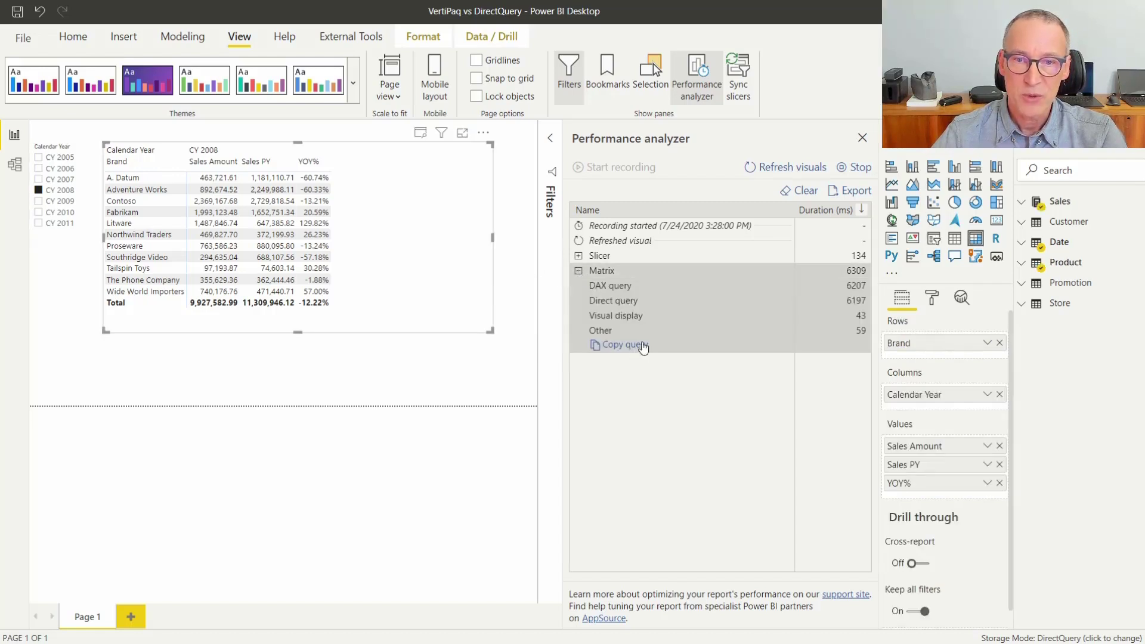
{"action": "left_click", "coordinate": [351, 36]}
{"action": "left_click", "coordinate": [19, 75]}
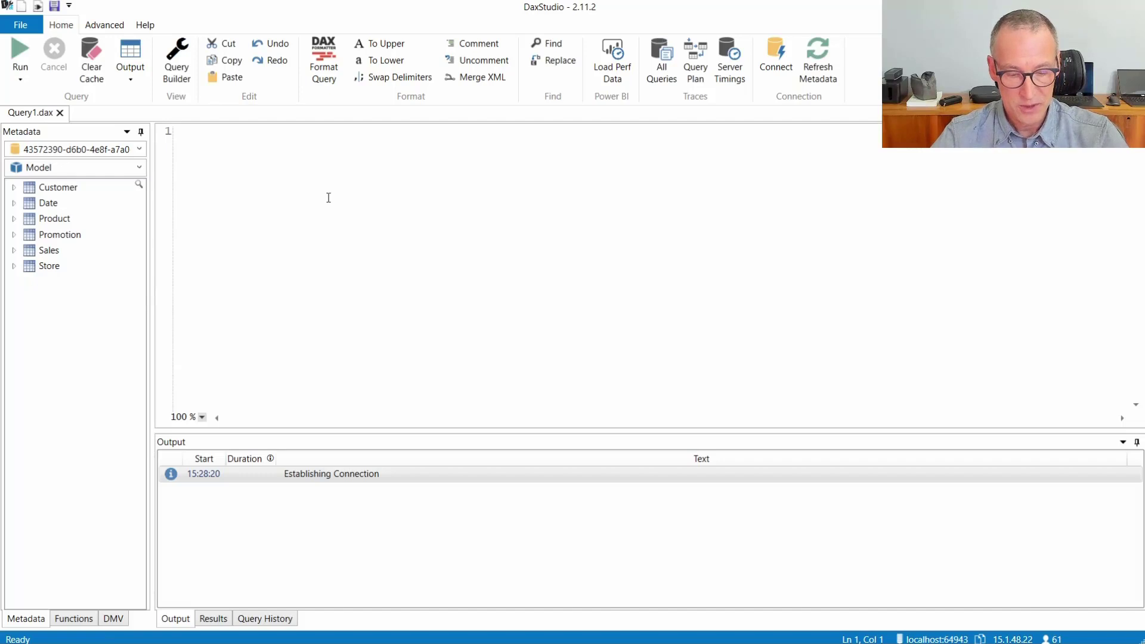
Step: Paste the copied matrix query, then replace it with only its 55-line DAX portion
{"action": "key", "text": "ctrl+v"}
{"action": "scroll", "coordinate": [399, 338], "scroll_direction": "up", "scroll_amount": 5}
{"action": "scroll", "coordinate": [399, 338], "scroll_direction": "up", "scroll_amount": 18}
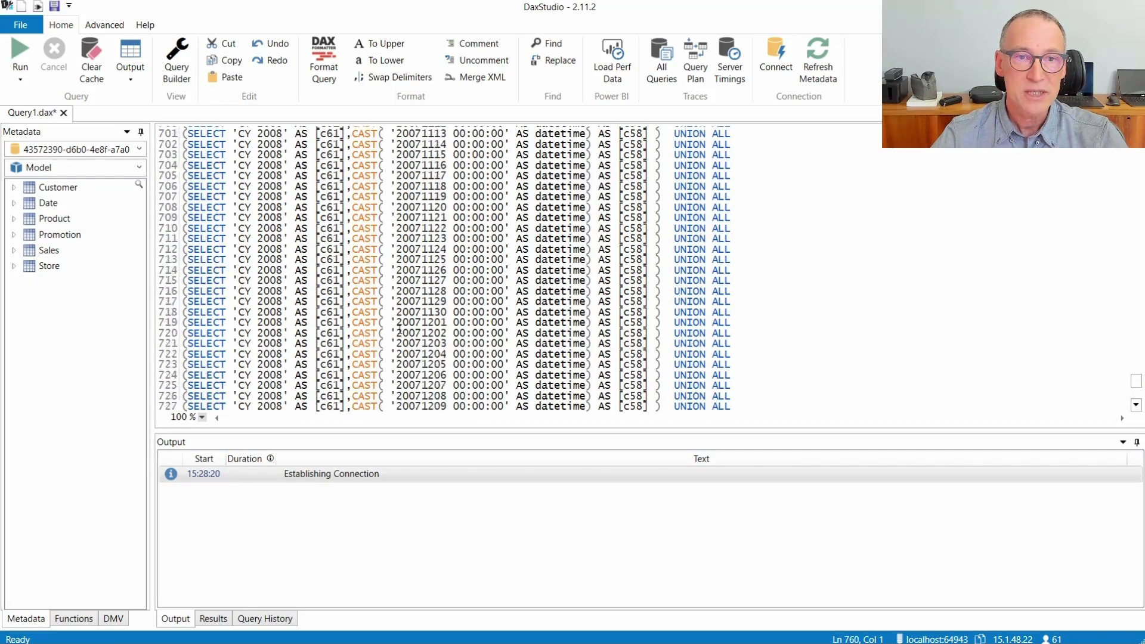
{"action": "scroll", "coordinate": [399, 336], "scroll_direction": "up", "scroll_amount": 17}
{"action": "scroll", "coordinate": [399, 335], "scroll_direction": "up", "scroll_amount": 20}
{"action": "key", "text": "ctrl+Home"}
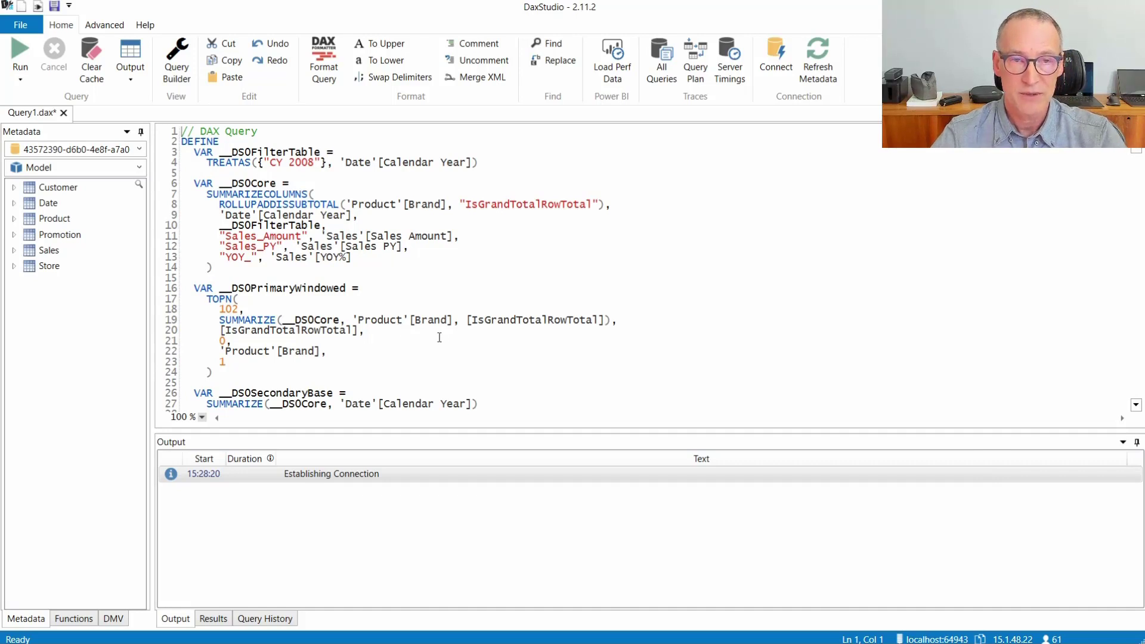
{"action": "scroll", "coordinate": [439, 337], "scroll_direction": "down", "scroll_amount": 5}
{"action": "scroll", "coordinate": [440, 337], "scroll_direction": "down", "scroll_amount": 5}
{"action": "scroll", "coordinate": [370, 339], "scroll_direction": "down", "scroll_amount": 4}
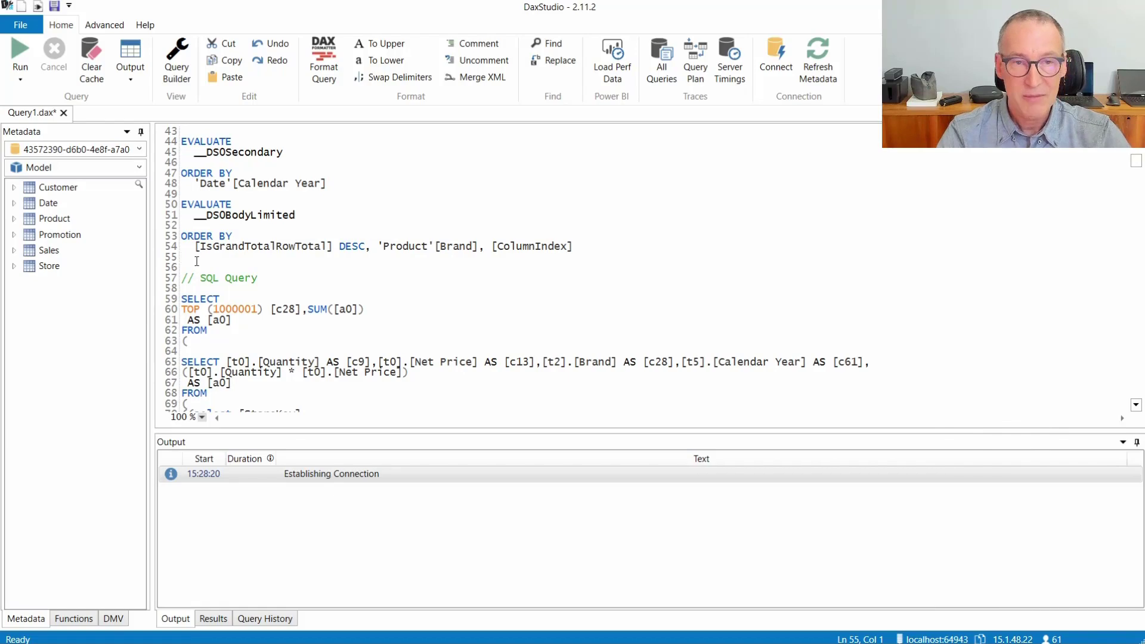
{"action": "key", "text": "ctrl+a"}
{"action": "key", "text": "ctrl+v"}
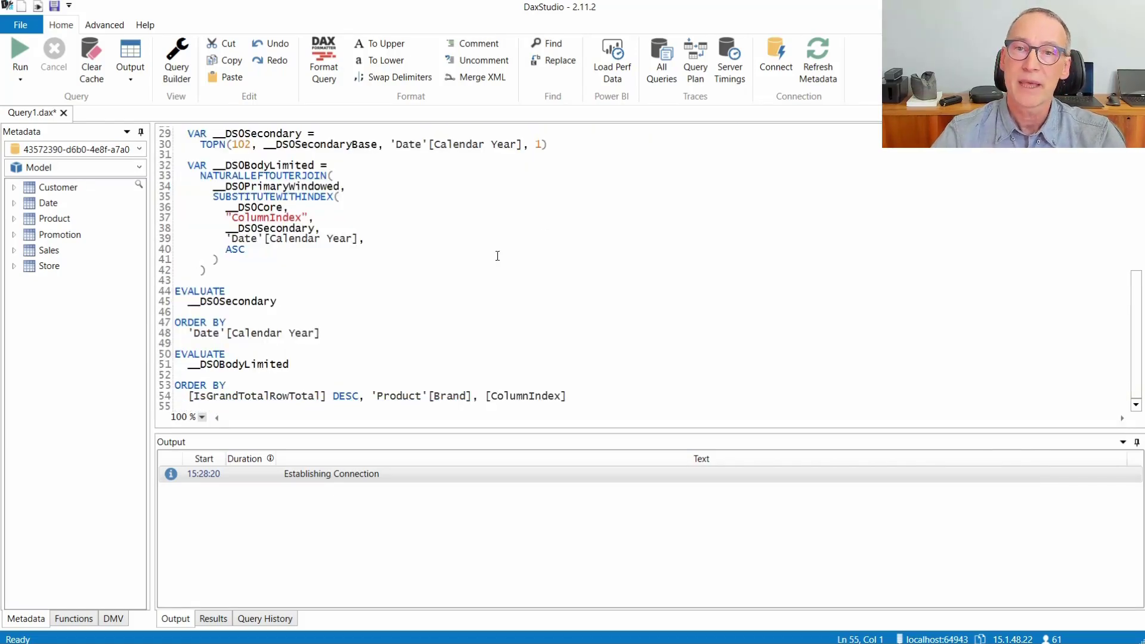
Step: Run the query with Server Timings on and enlarge the results panel showing 6,832 ms
{"action": "left_click", "coordinate": [729, 63]}
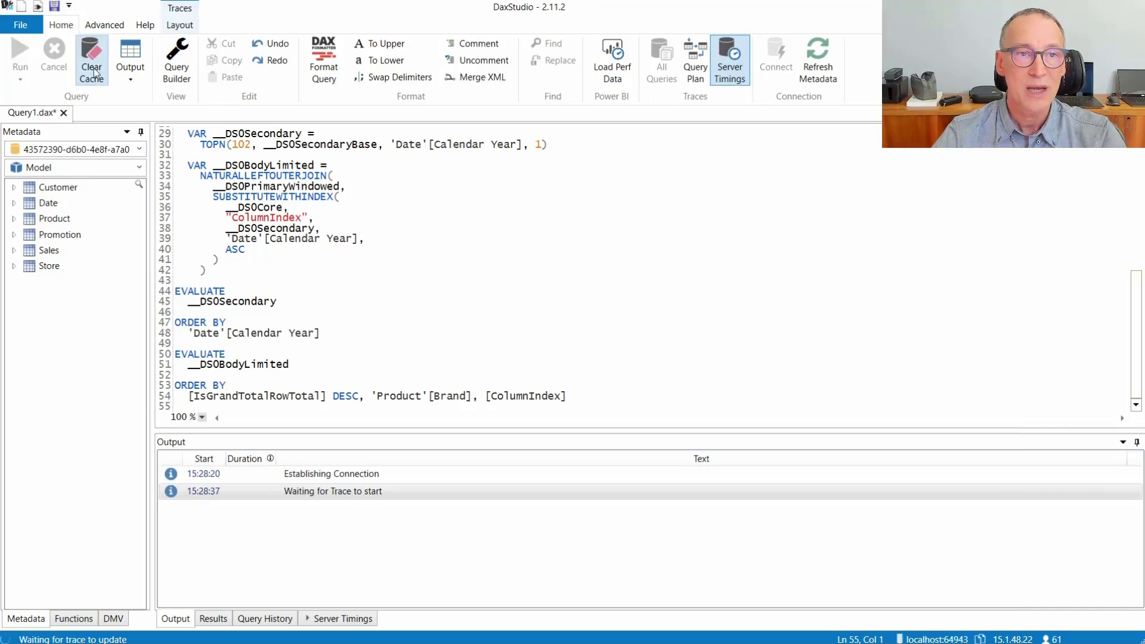
{"action": "left_click", "coordinate": [421, 226]}
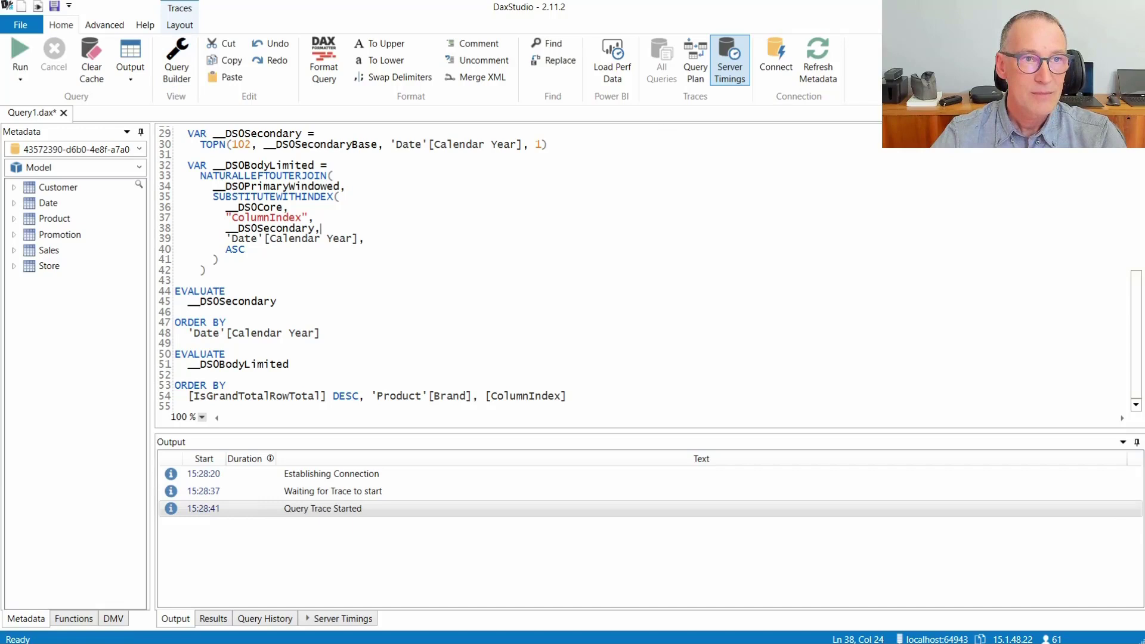
{"action": "left_click", "coordinate": [18, 54]}
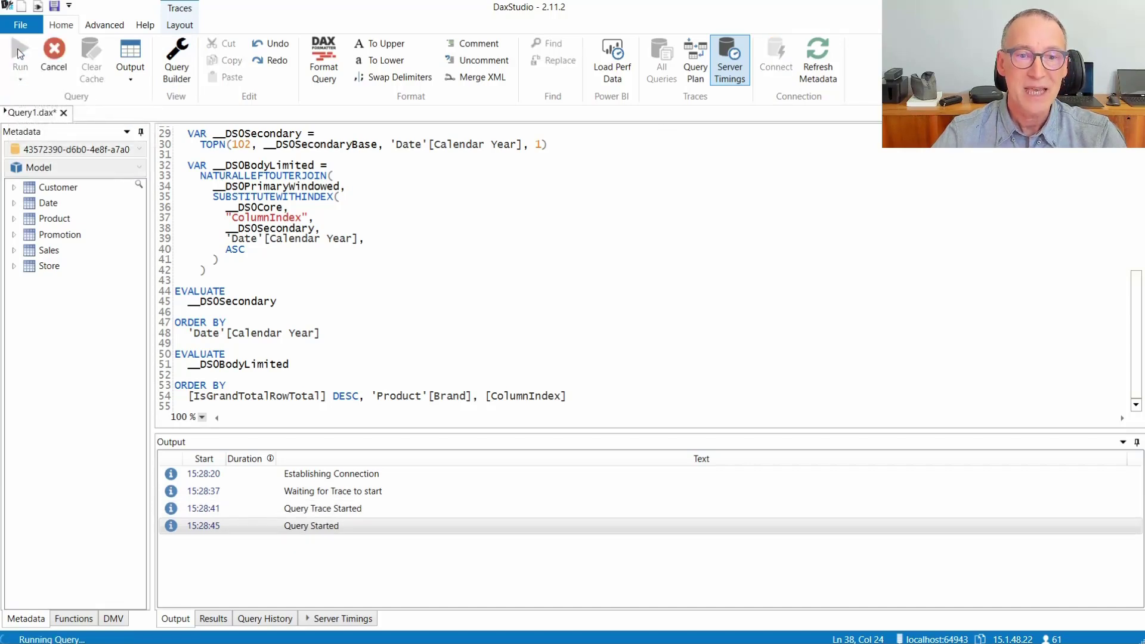
{"action": "left_click", "coordinate": [350, 619]}
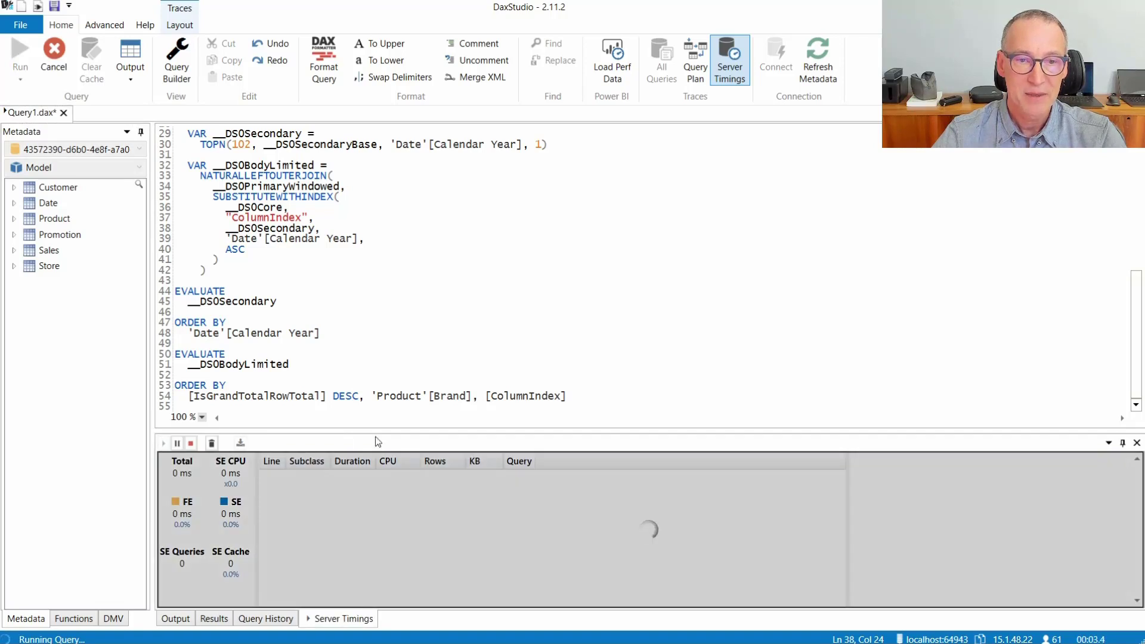
{"action": "left_click_drag", "start_coordinate": [375, 431], "coordinate": [391, 319]}
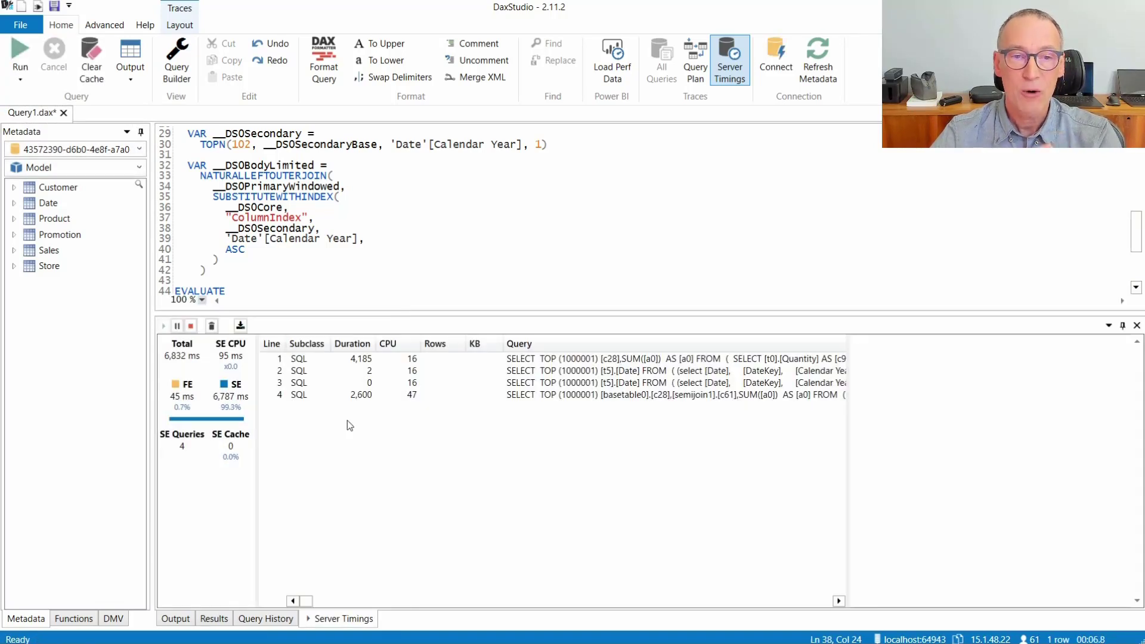
{"action": "scroll", "coordinate": [226, 394], "scroll_direction": "up", "scroll_amount": 2, "text": "ctrl"}
{"action": "scroll", "coordinate": [226, 394], "scroll_direction": "up", "scroll_amount": 2, "text": "ctrl"}
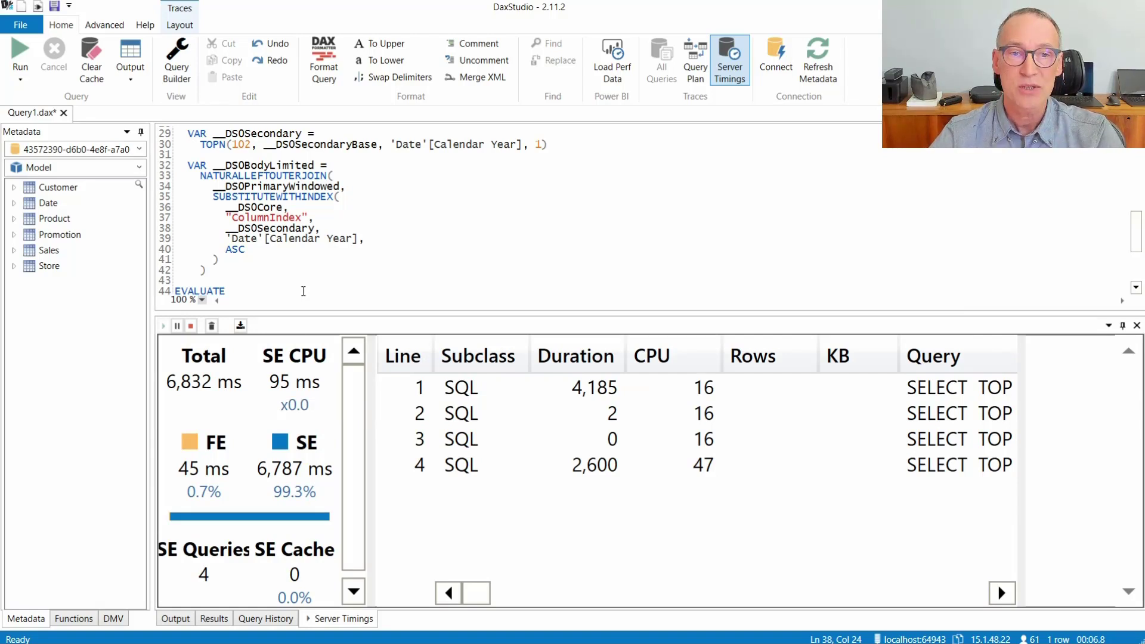
{"action": "left_click", "coordinate": [303, 291]}
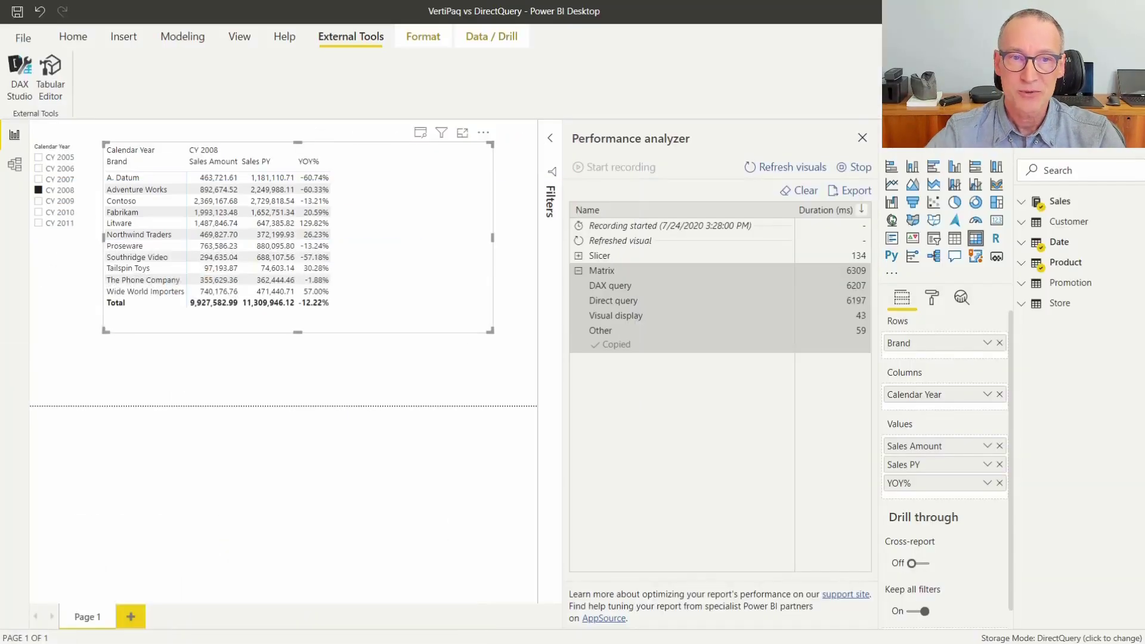
Step: Close Performance analyzer and select all tables (Sales, Promotion, Date, Customer, Product, Store) in Model view
{"action": "left_click", "coordinate": [862, 139]}
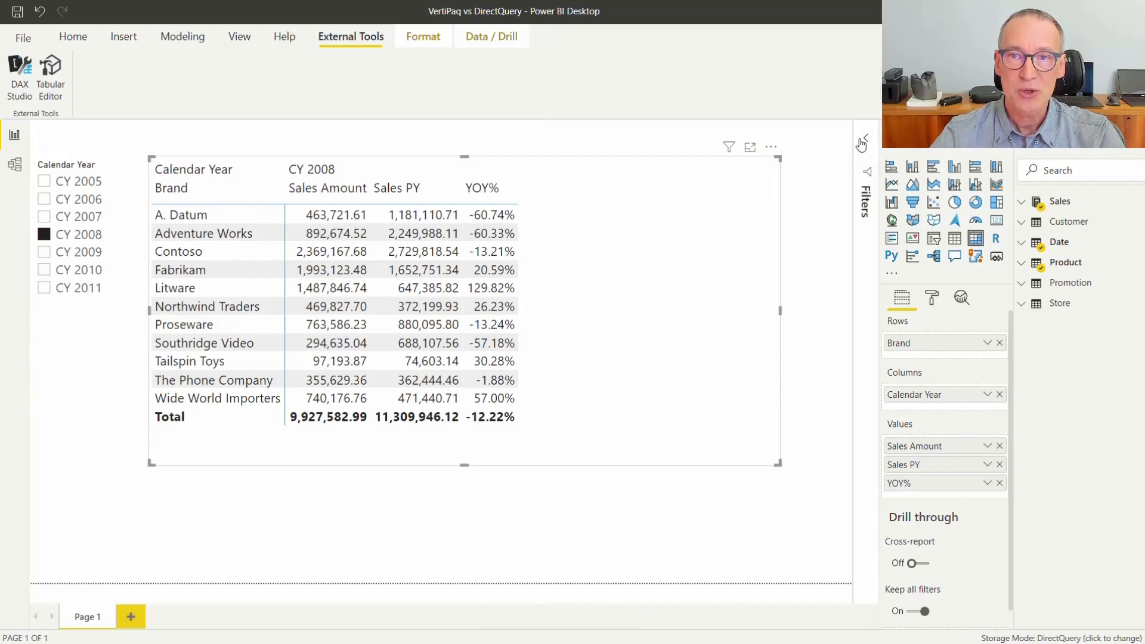
{"action": "left_click", "coordinate": [15, 166]}
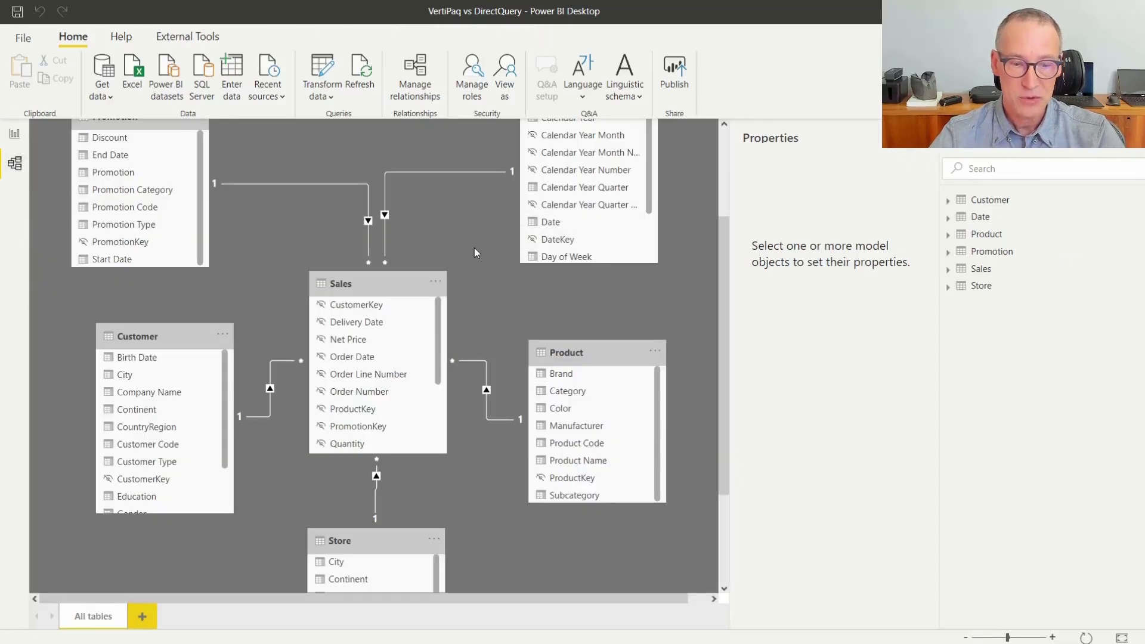
{"action": "key", "text": "ctrl+a"}
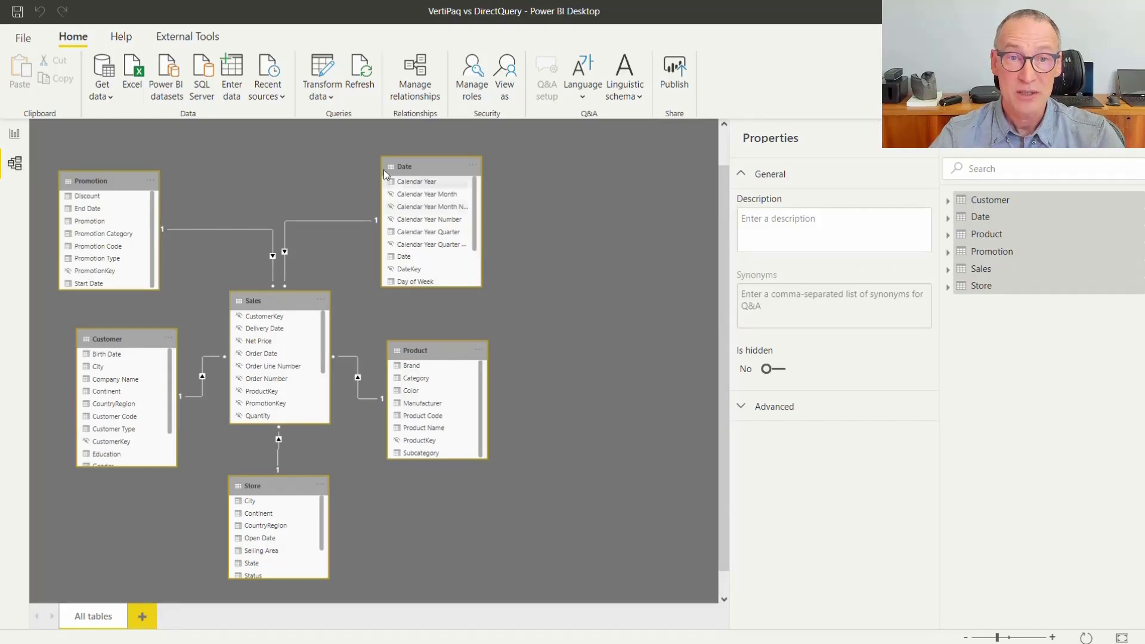
Step: Set Storage mode to Import under Advanced properties and confirm the irreversible-change warning
{"action": "left_click", "coordinate": [742, 408]}
{"action": "left_click", "coordinate": [774, 454]}
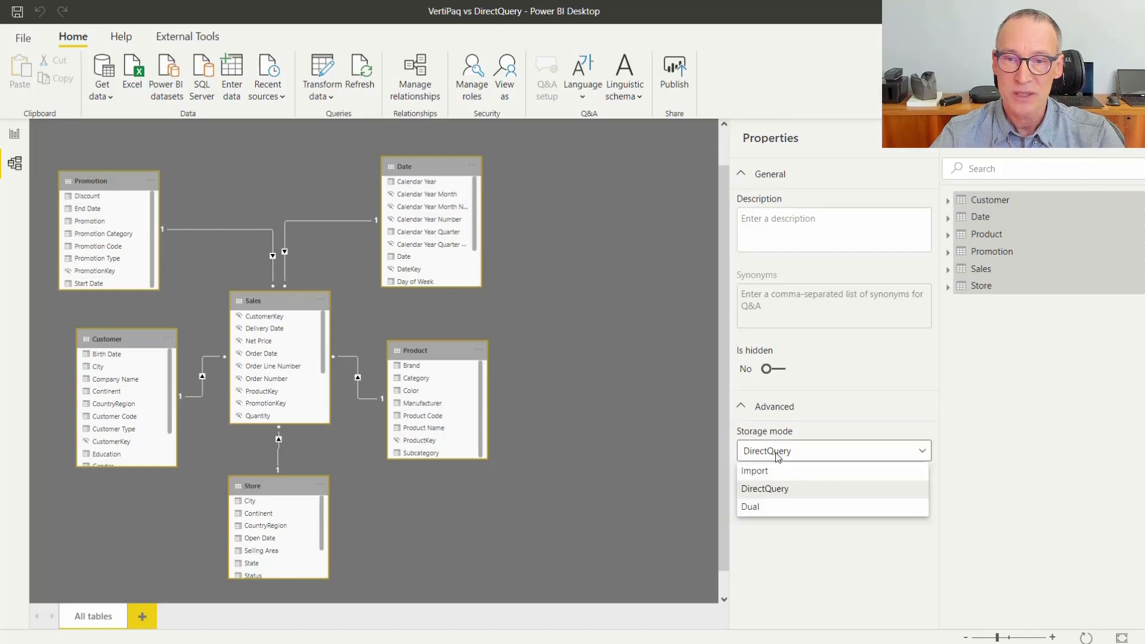
{"action": "left_click", "coordinate": [775, 471]}
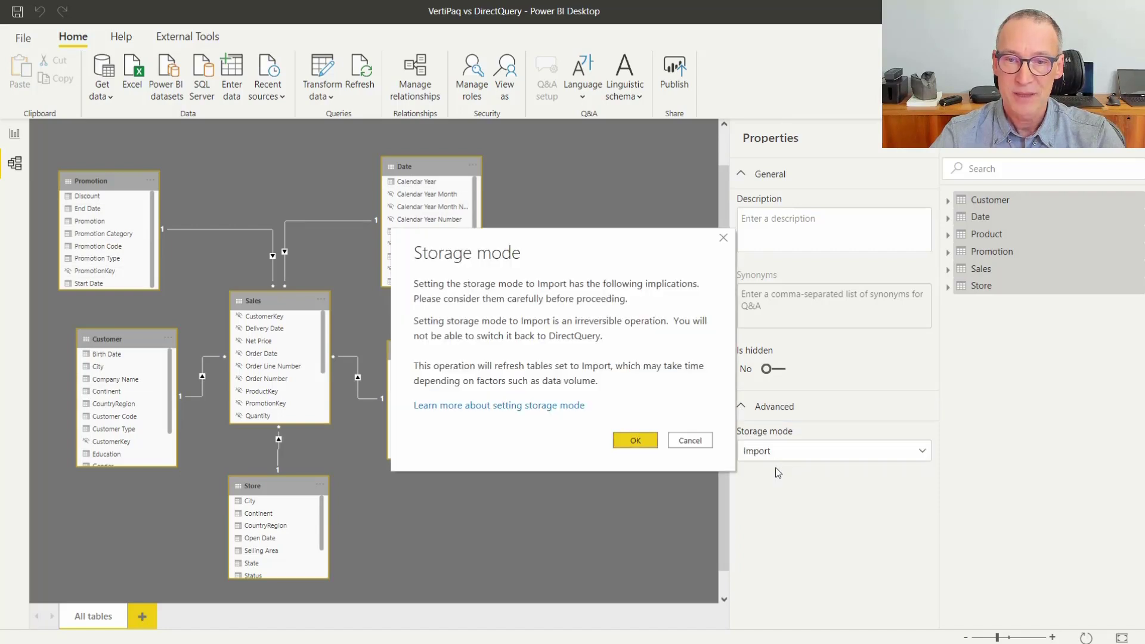
{"action": "left_click", "coordinate": [635, 440]}
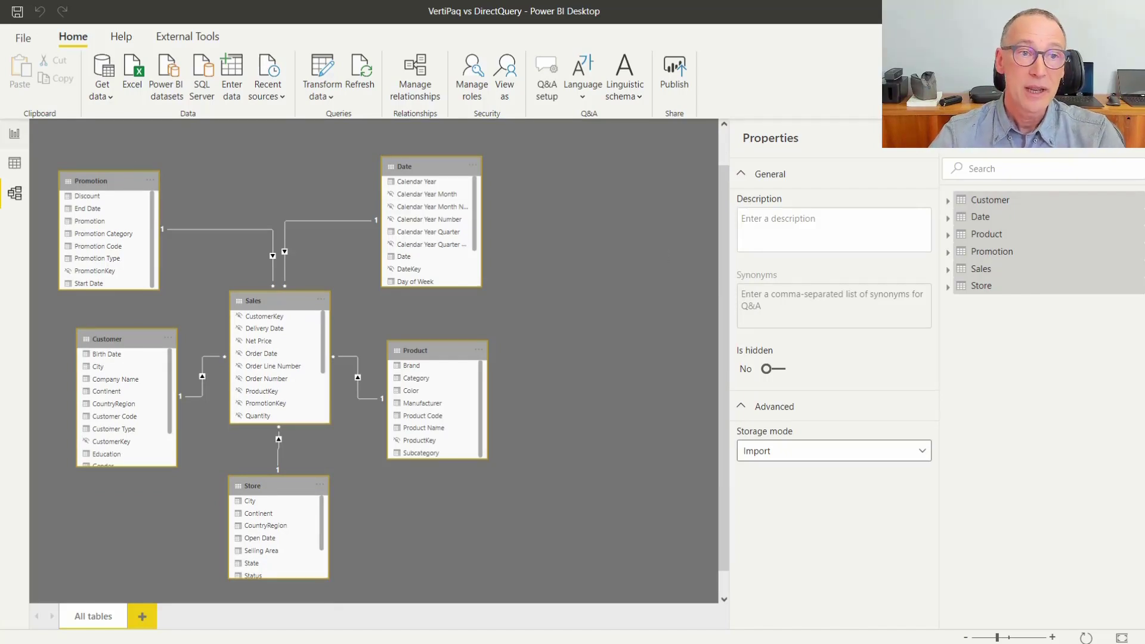
Step: Back in Report view, check the matrix for CY 2009 and CY 2010, then reselect CY 2008
{"action": "left_click", "coordinate": [16, 134]}
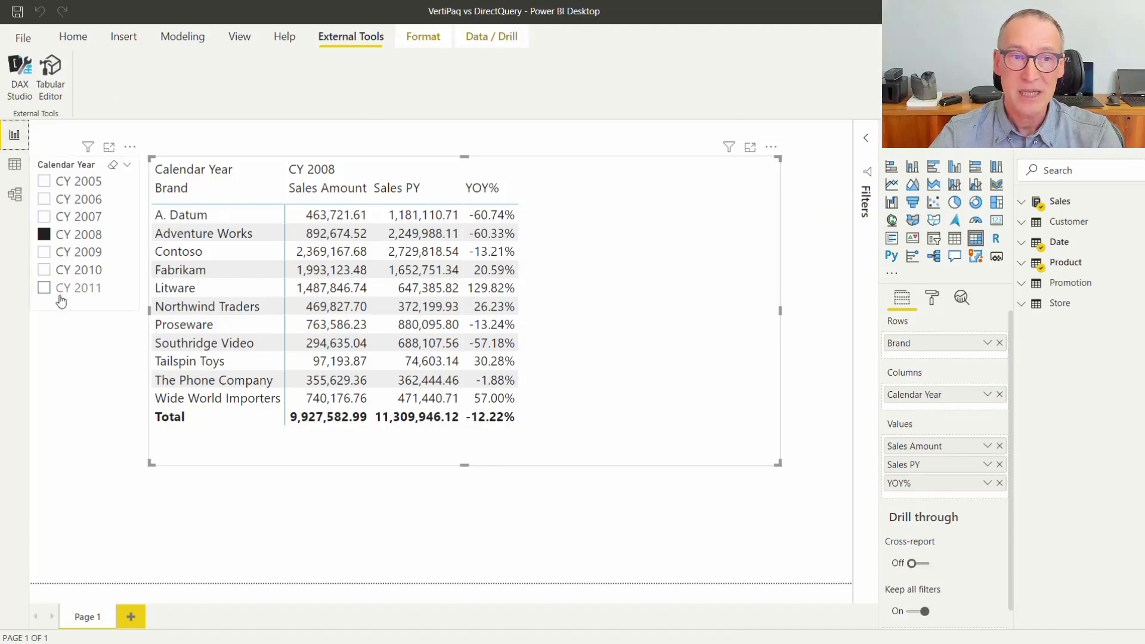
{"action": "left_click", "coordinate": [89, 253]}
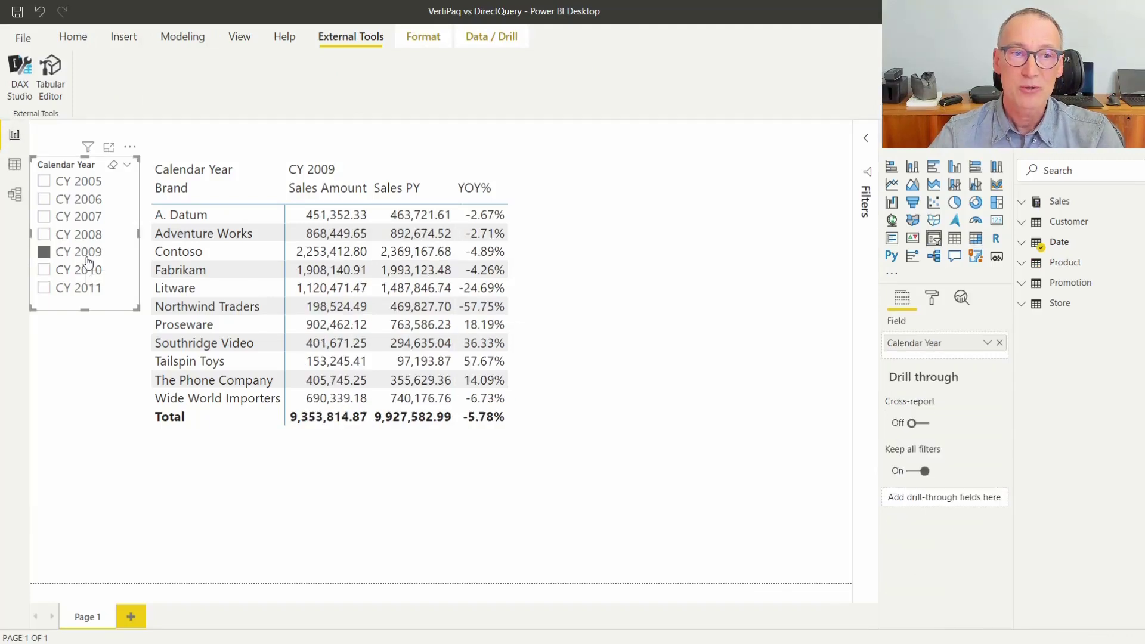
{"action": "left_click", "coordinate": [91, 273]}
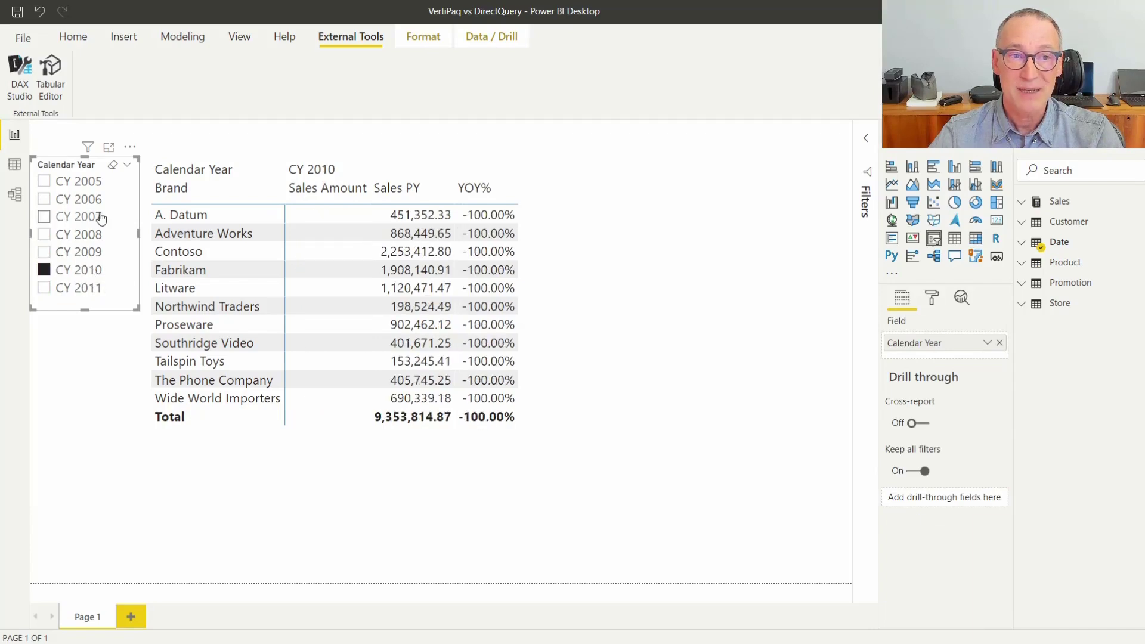
{"action": "left_click", "coordinate": [96, 234]}
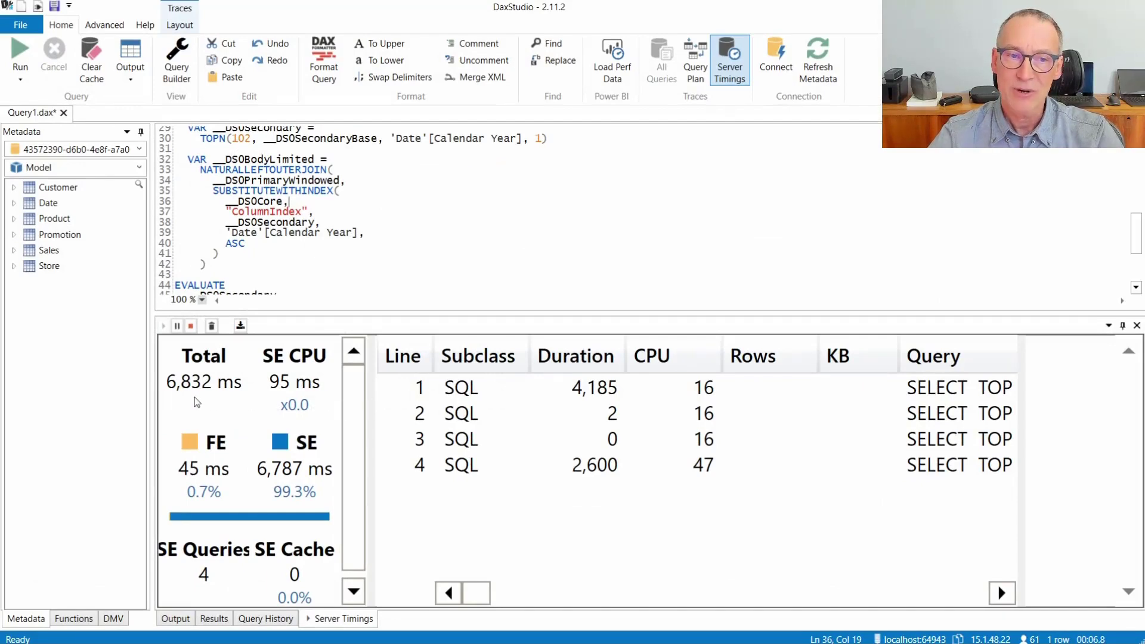
Step: Rerun the query against Import storage, now showing three VertiPaq scans totalling 6 ms
{"action": "left_click", "coordinate": [20, 55]}
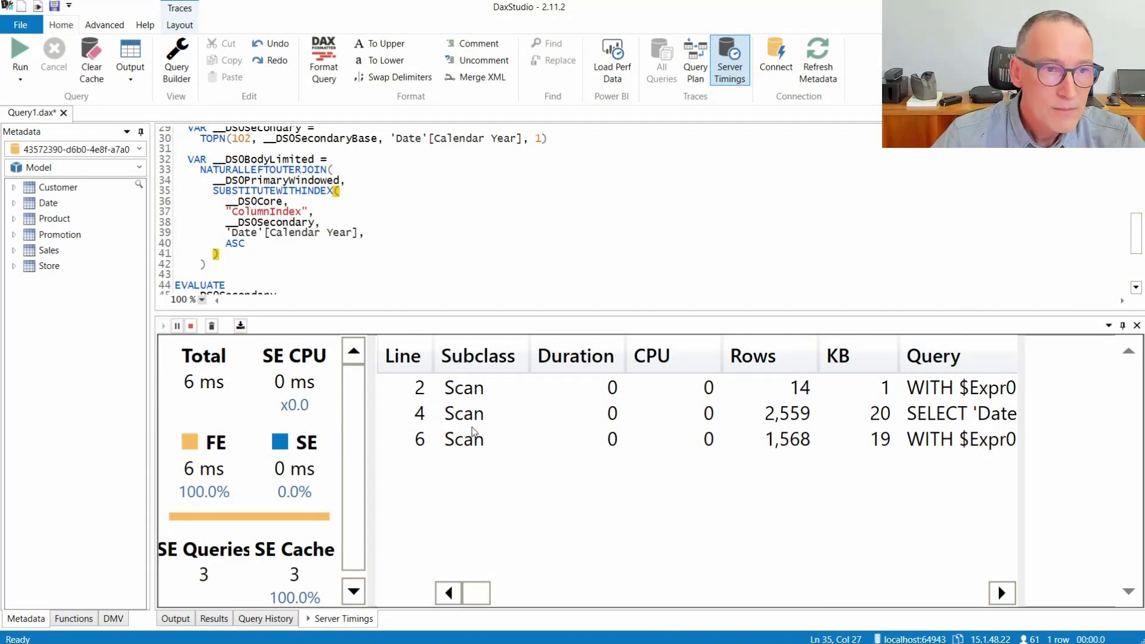
Step: Cancel the SQL Server database dialog and bring DAX Studio back from the taskbar
{"action": "left_click", "coordinate": [697, 248]}
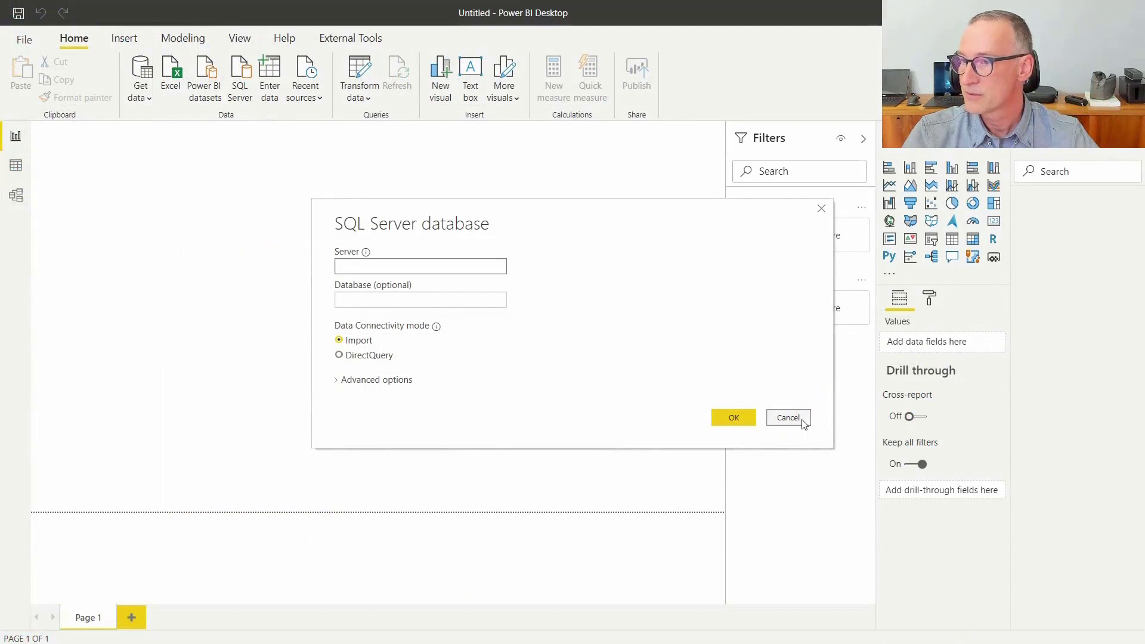
{"action": "left_click", "coordinate": [800, 420]}
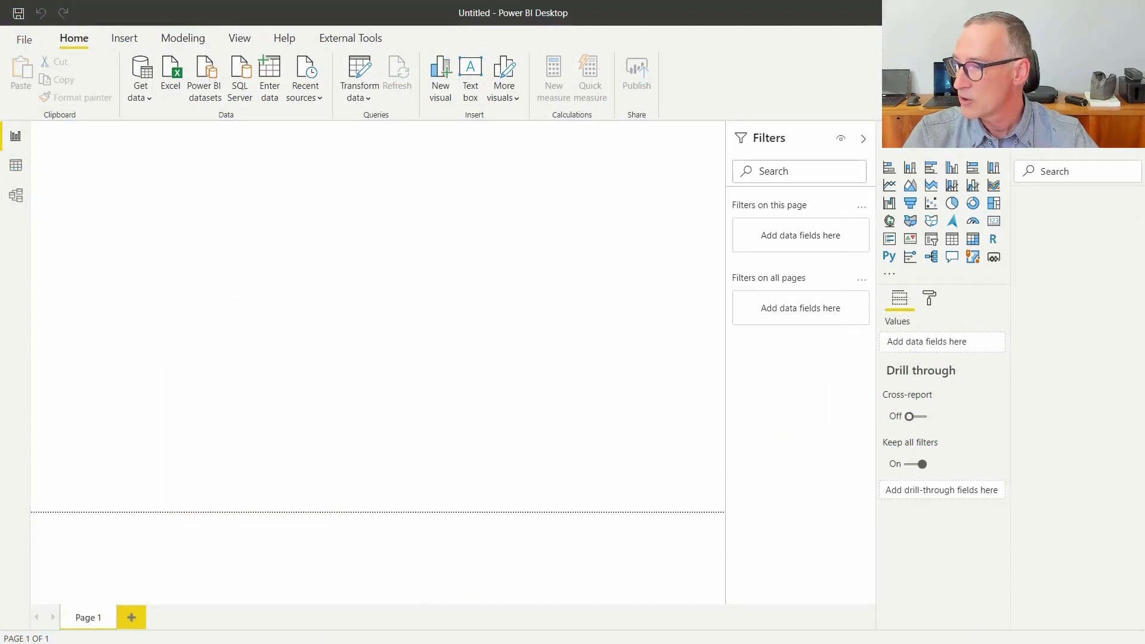
{"action": "right_click", "coordinate": [330, 641]}
{"action": "left_click", "coordinate": [293, 591]}
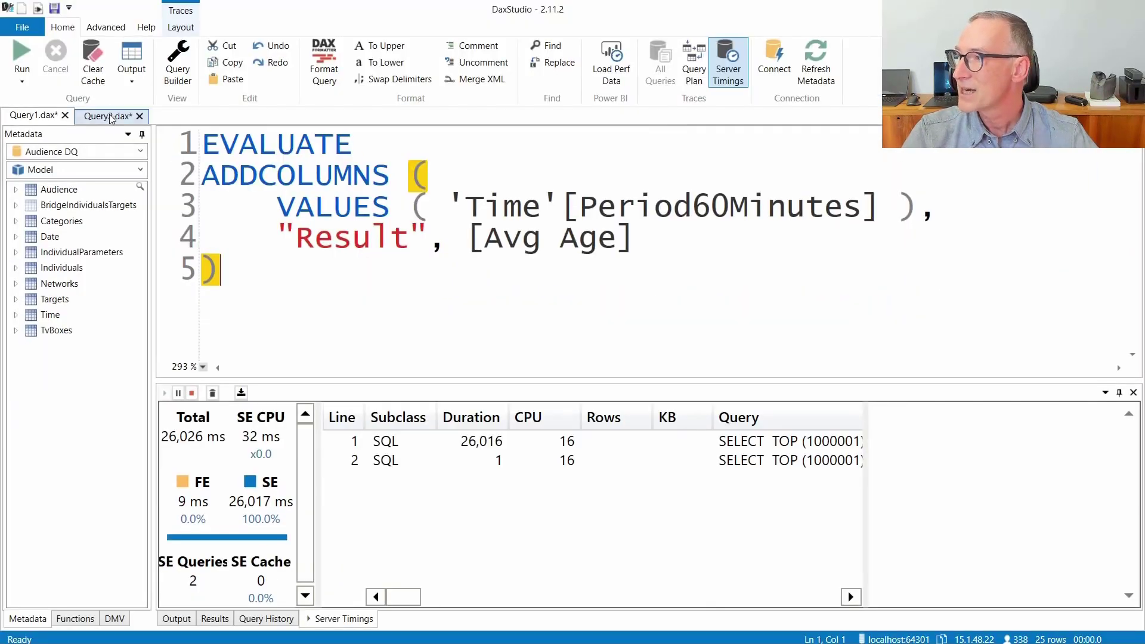
Step: Reconnect the Query2.dax row-count query to the Audience DQ model and rerun it, returning 4,058,451,434 rows
{"action": "left_click", "coordinate": [109, 117]}
{"action": "left_click", "coordinate": [774, 62]}
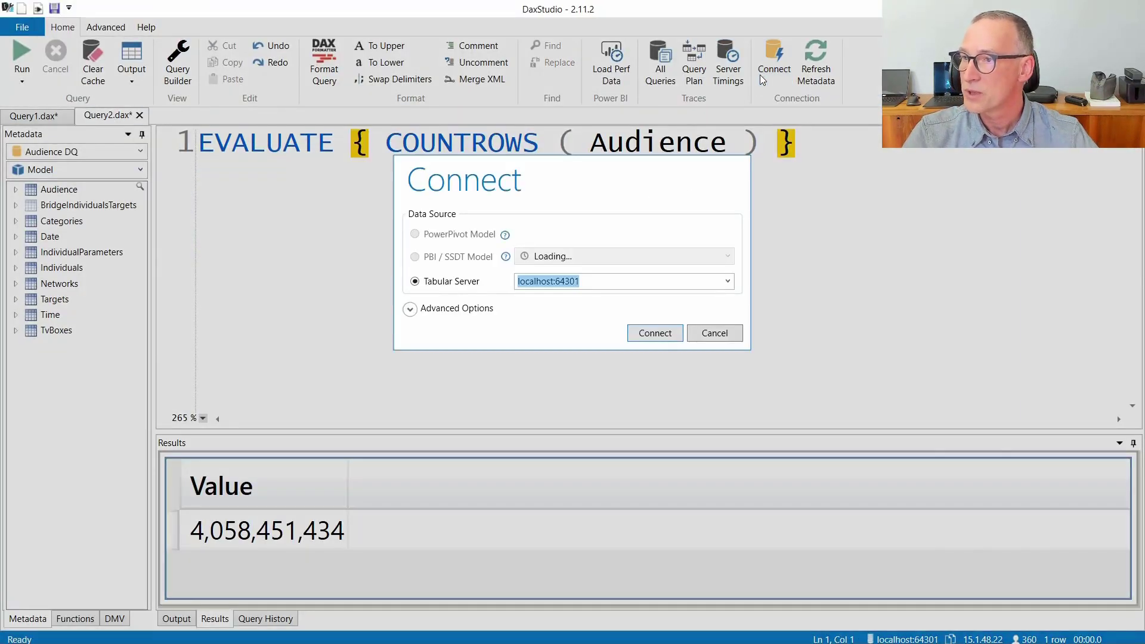
{"action": "left_click", "coordinate": [456, 259]}
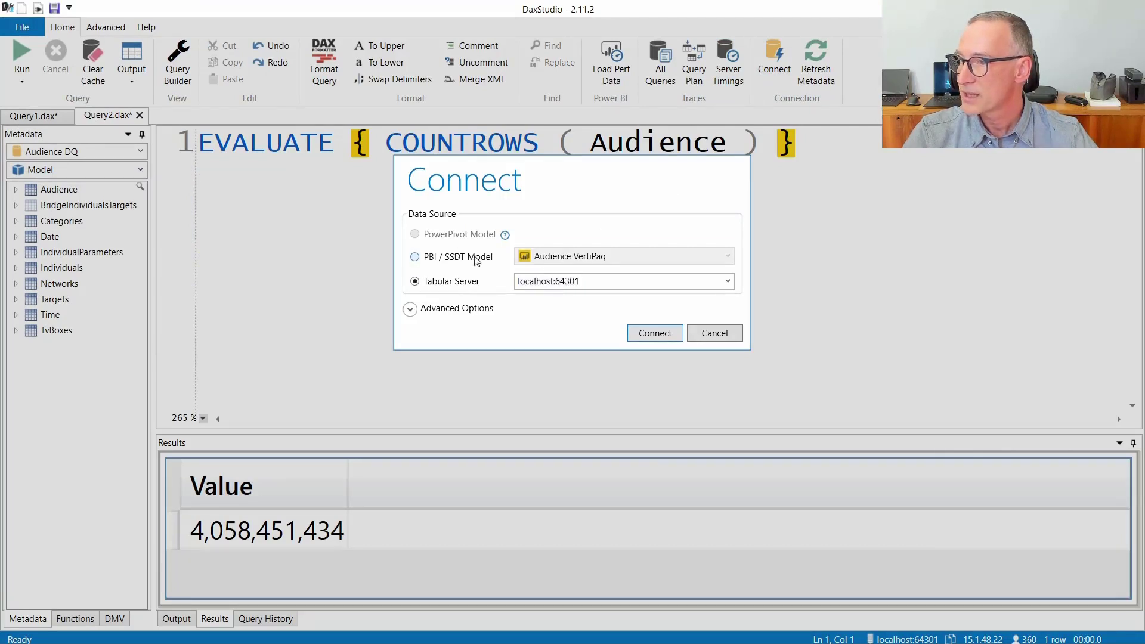
{"action": "left_click", "coordinate": [569, 257]}
{"action": "left_click", "coordinate": [569, 305]}
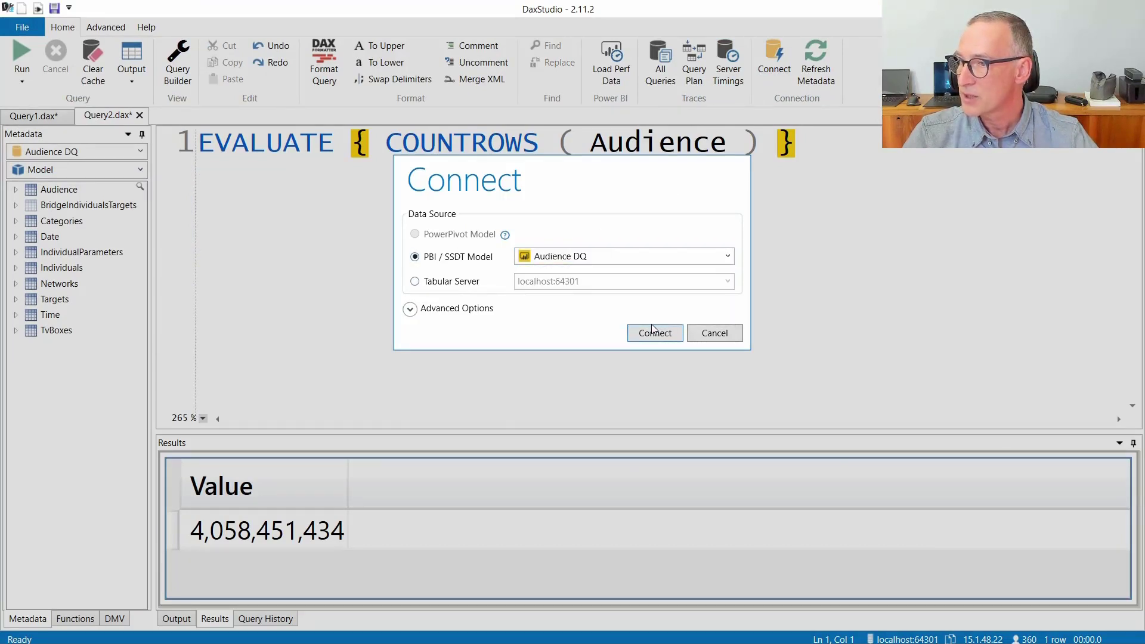
{"action": "left_click", "coordinate": [656, 334]}
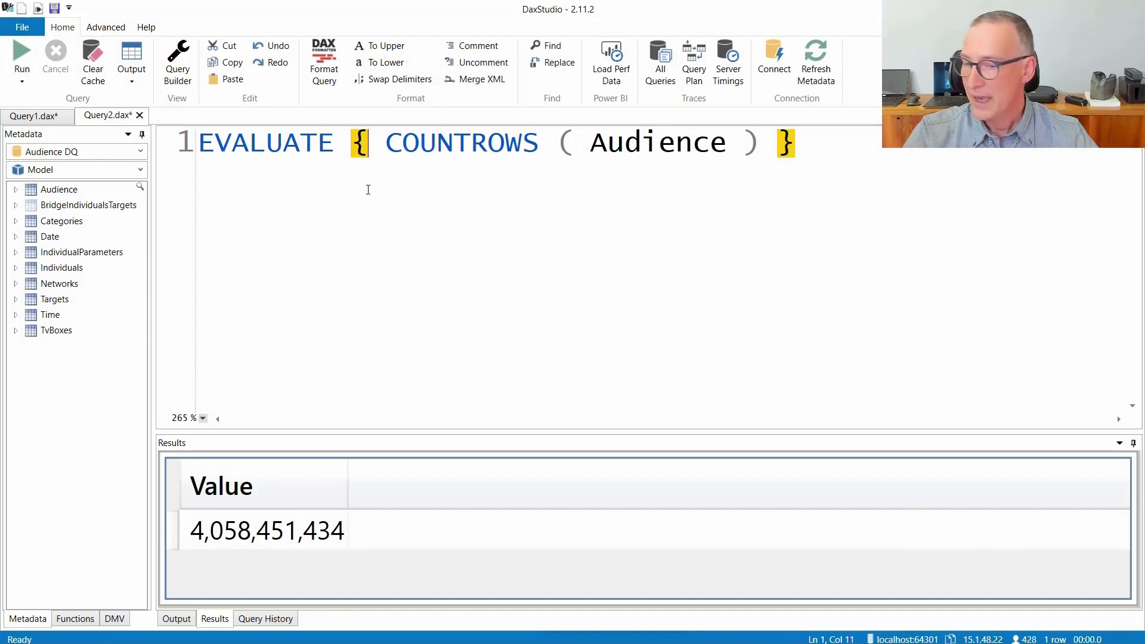
{"action": "key", "text": "F5"}
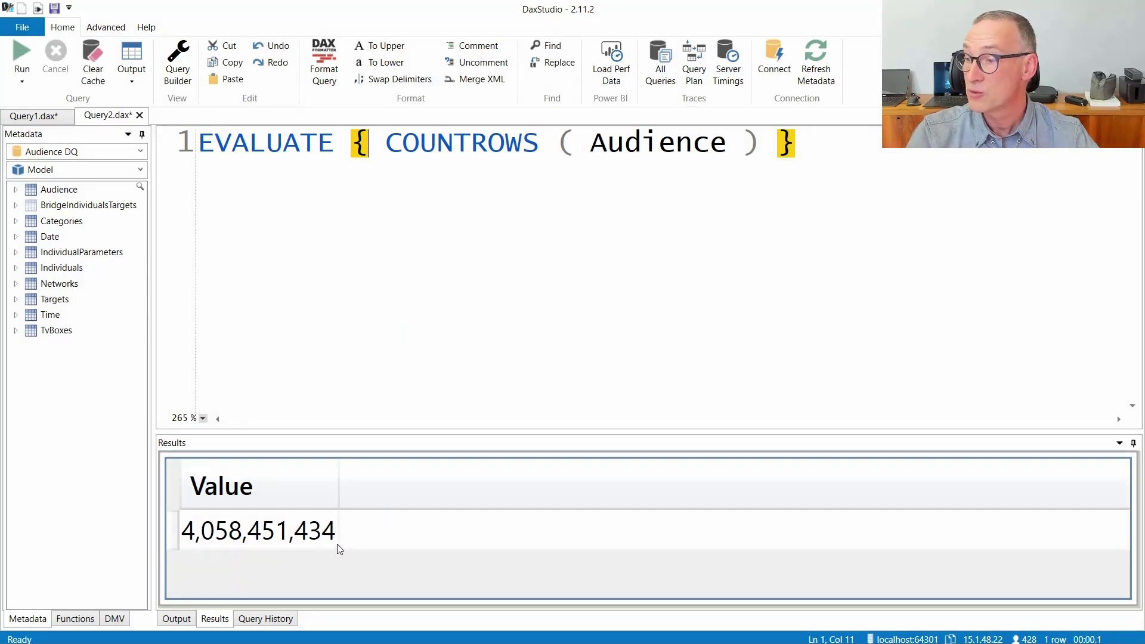
Step: Return to Query1.dax and highlight 'Time'[Period60Minutes] and [Avg Age] in the query
{"action": "left_click", "coordinate": [33, 116]}
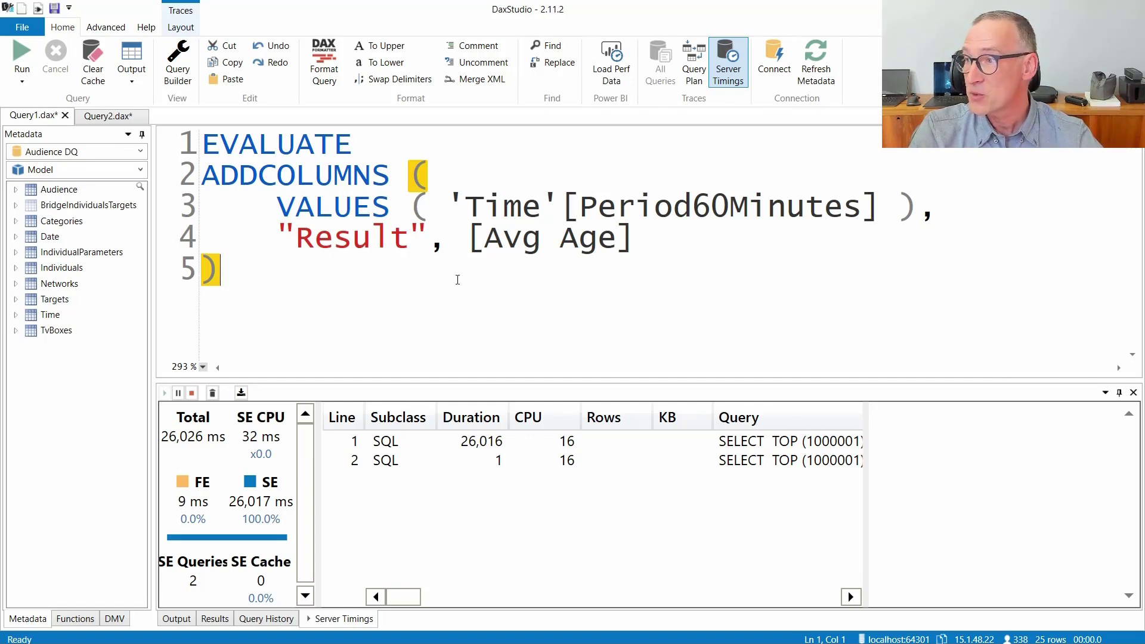
{"action": "left_click_drag", "start_coordinate": [444, 198], "coordinate": [880, 206]}
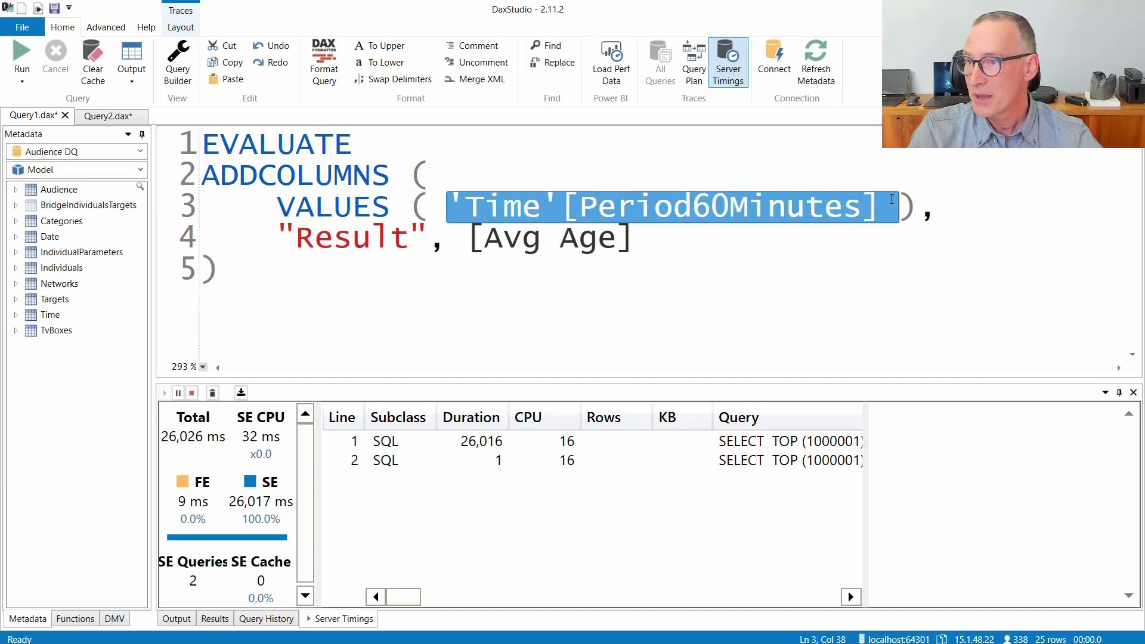
{"action": "left_click_drag", "start_coordinate": [470, 242], "coordinate": [642, 250]}
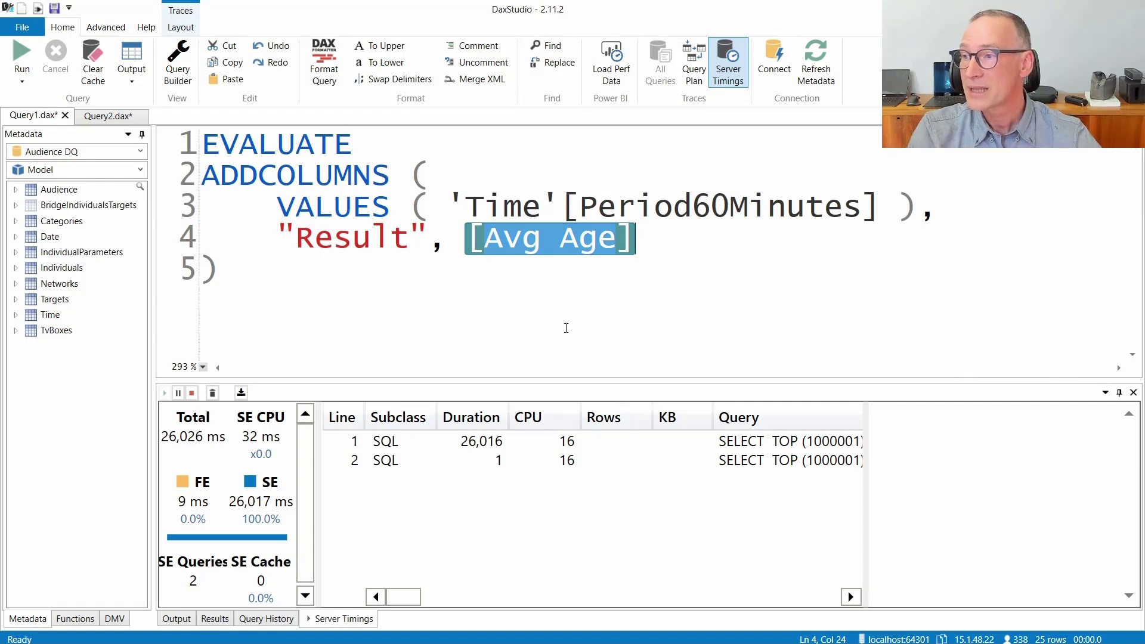
Step: Connect the Avg Age query to the Audience VertiPaq model and re-enable Server Timings
{"action": "left_click", "coordinate": [566, 328]}
{"action": "left_click", "coordinate": [774, 63]}
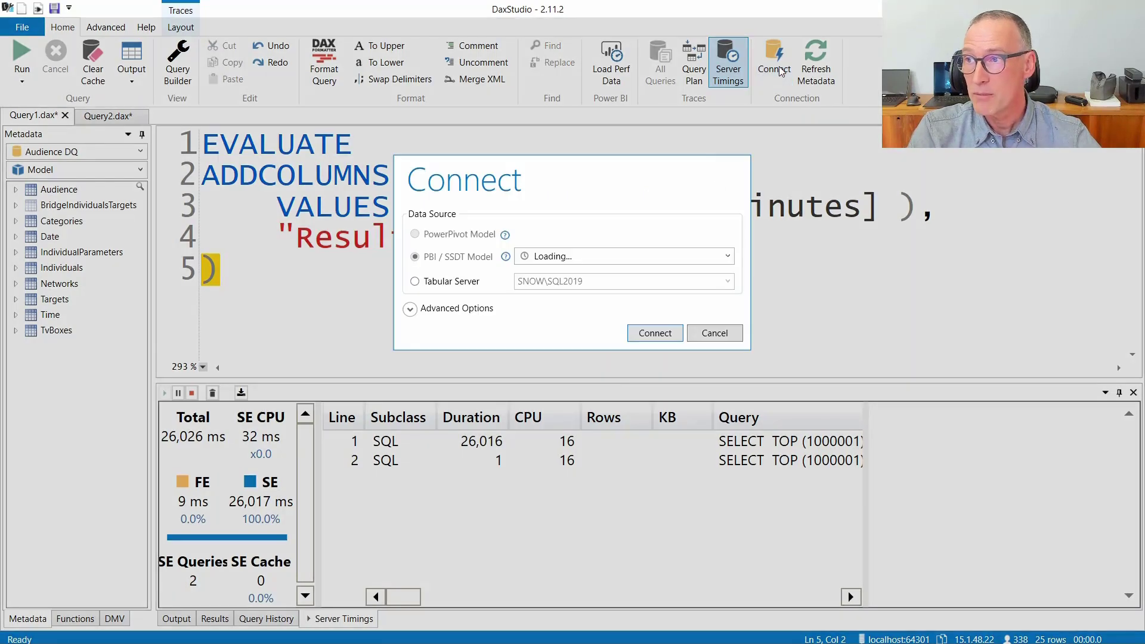
{"action": "left_click", "coordinate": [580, 262]}
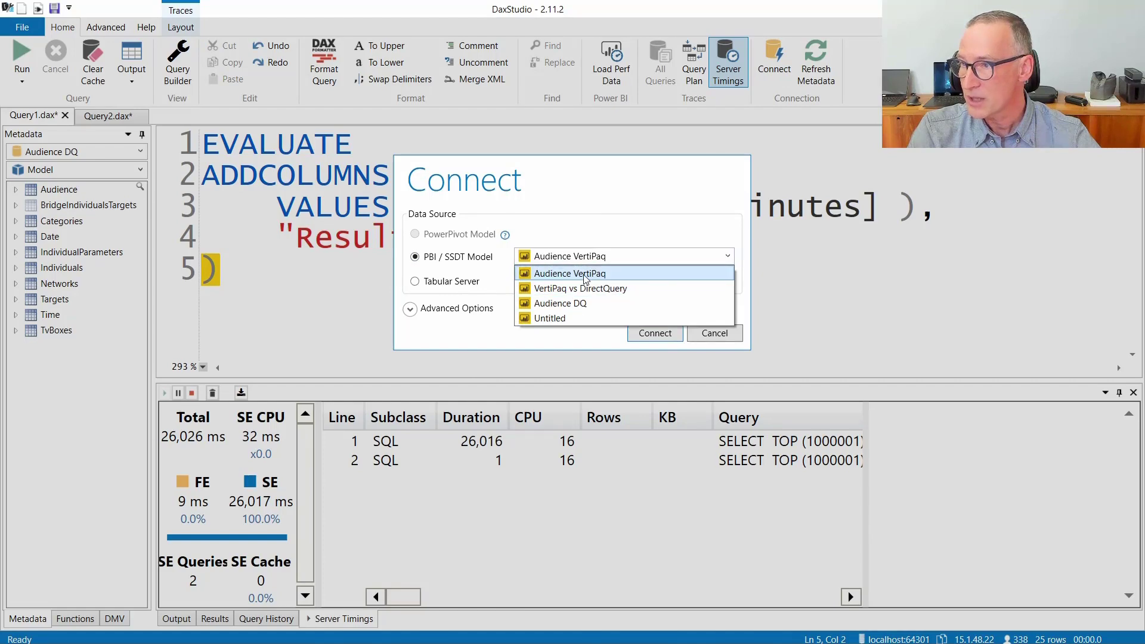
{"action": "left_click", "coordinate": [583, 275]}
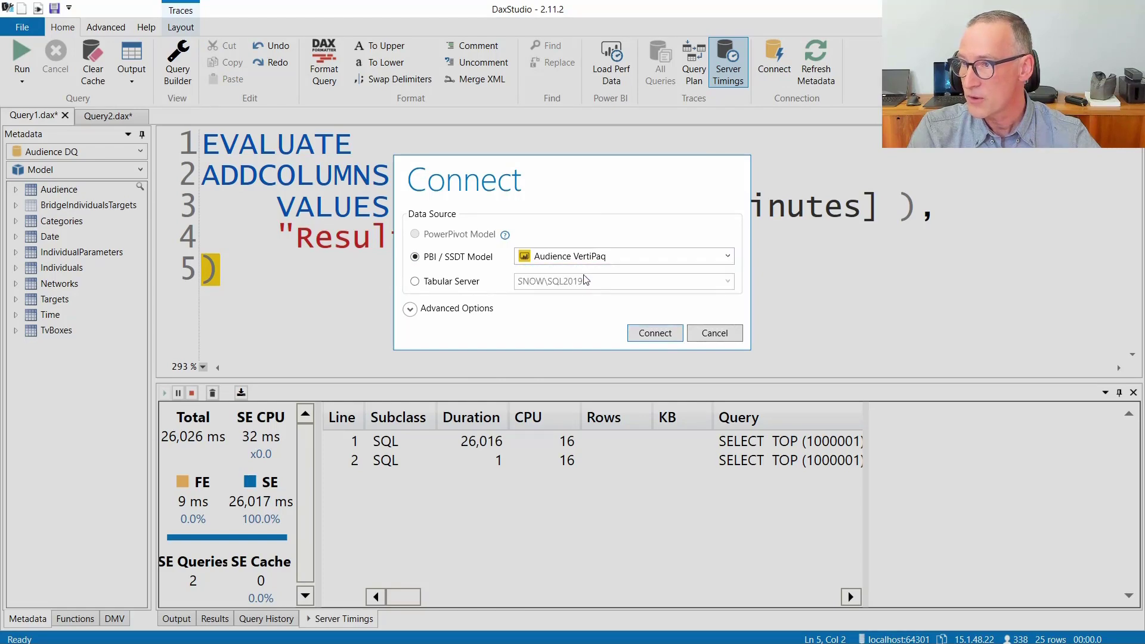
{"action": "left_click", "coordinate": [654, 334]}
{"action": "left_click", "coordinate": [725, 65]}
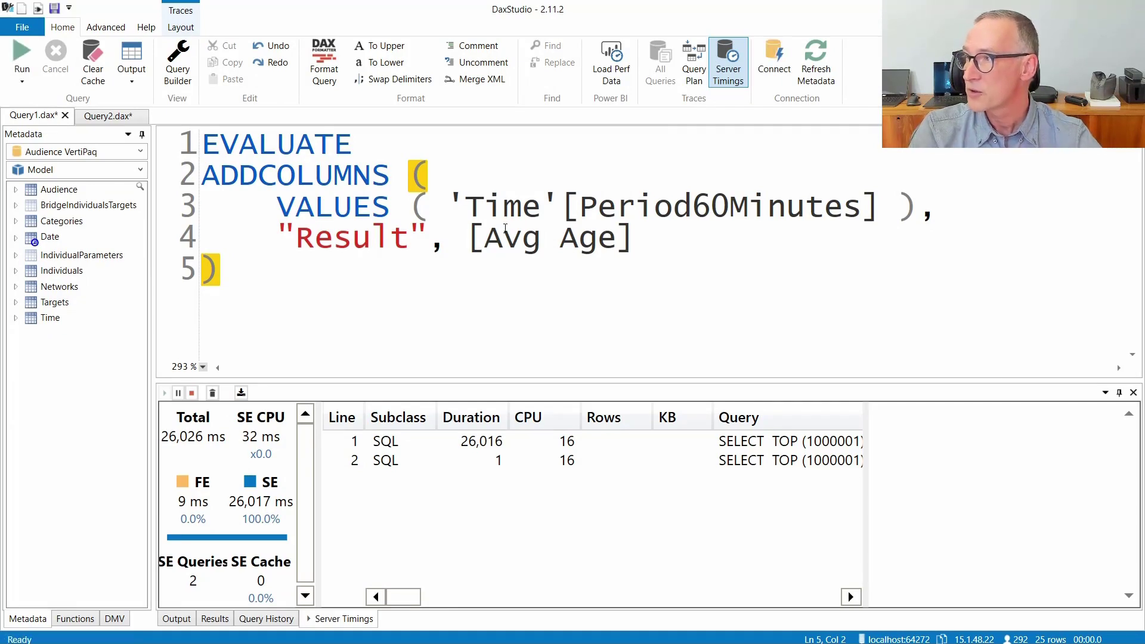
Step: Run the Avg Age query against Audience VertiPaq and review its Server Timings
{"action": "left_click", "coordinate": [27, 56]}
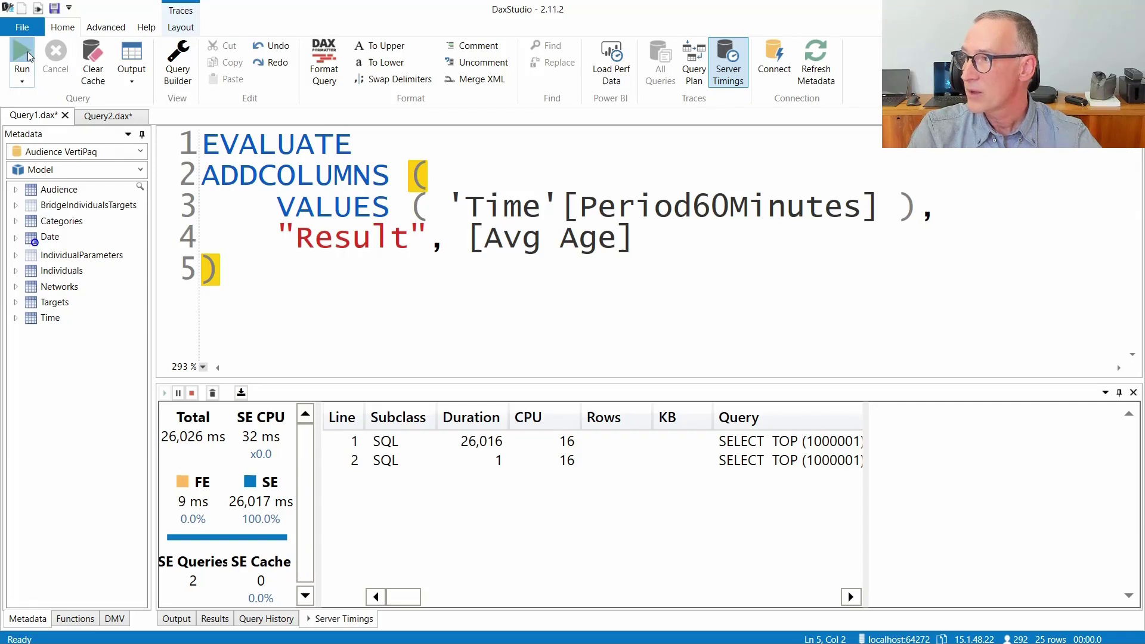